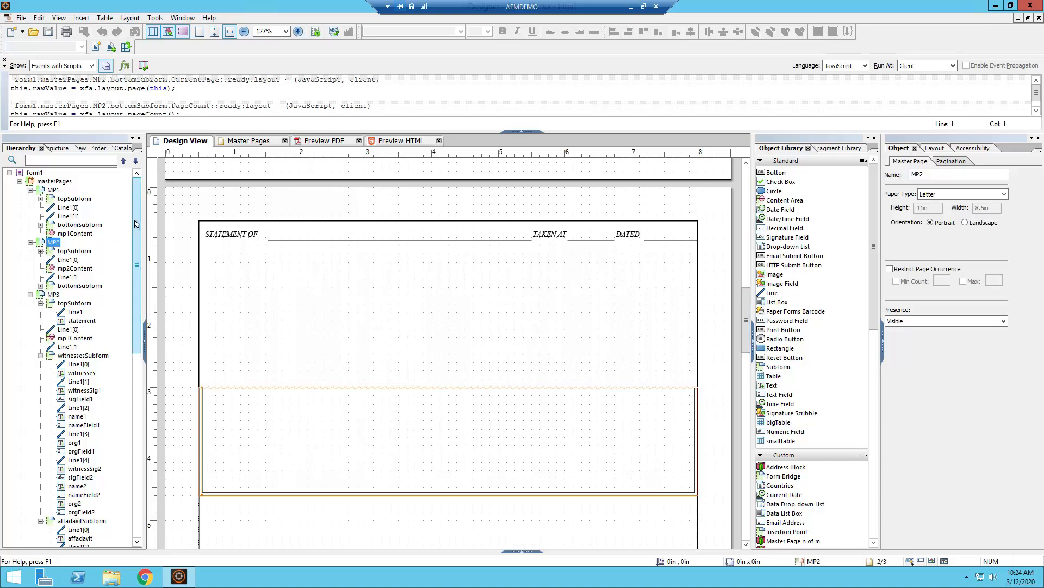
Examine the form's object hierarchy, from the masterPages node and master page MP1 down to the body page P1
left_click(35, 173)
left_click(49, 182)
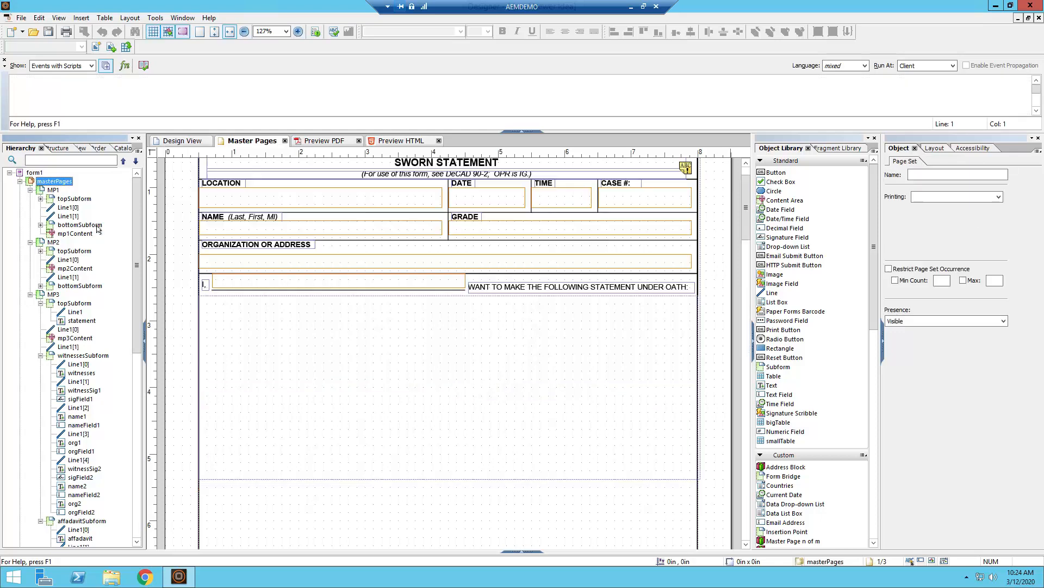
left_click_drag(136, 281, 124, 504)
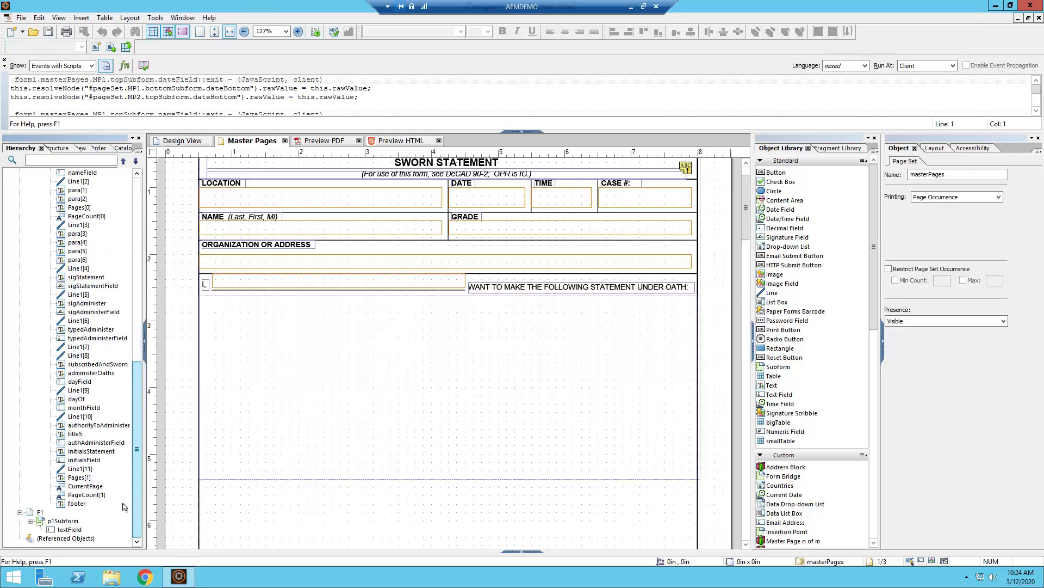
left_click(39, 513)
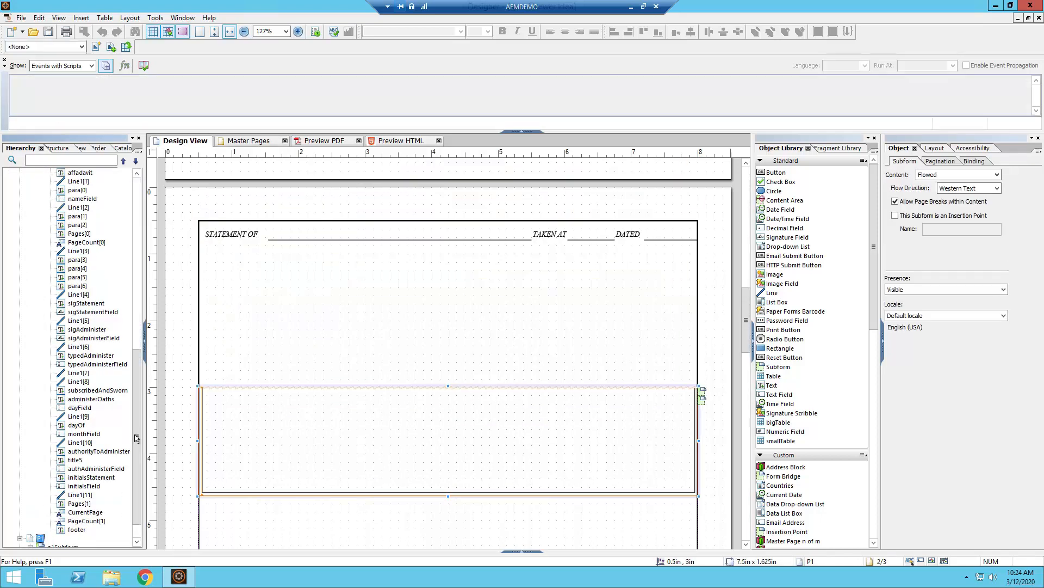
scroll(136, 438, "down", 1)
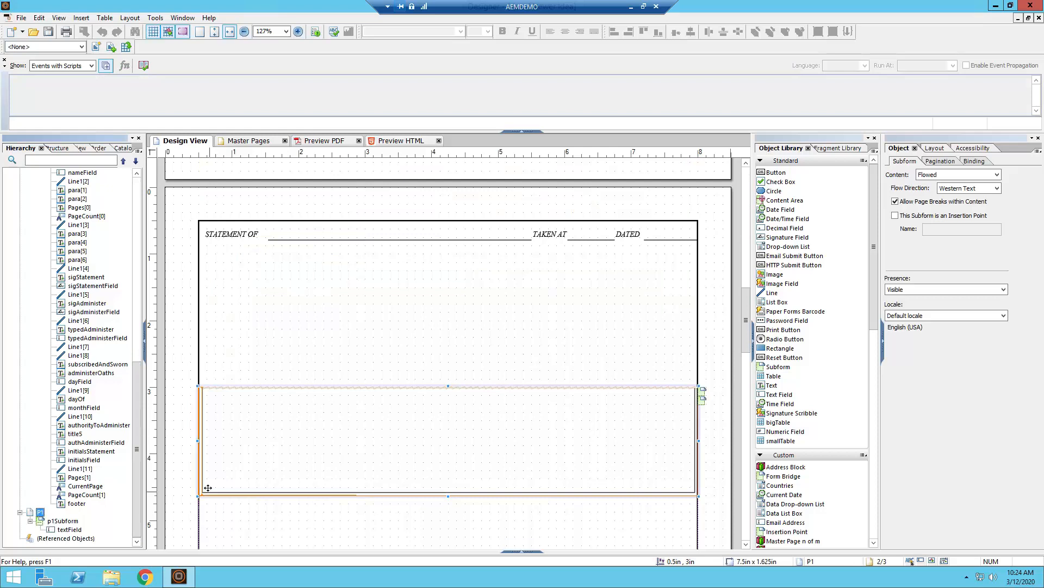
scroll(143, 486, "up", 15)
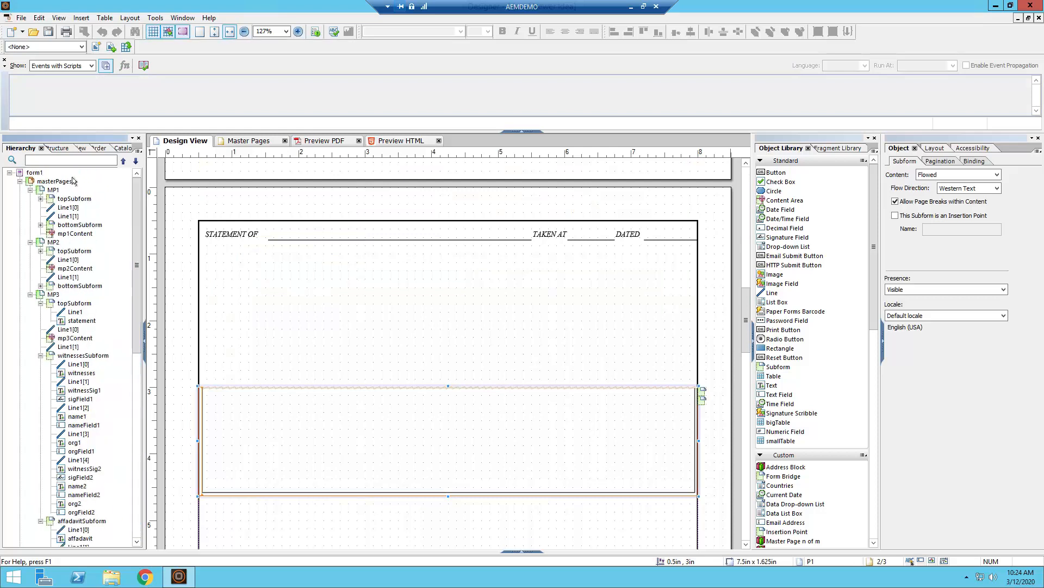
left_click(55, 189)
scroll(75, 207, "up", 1)
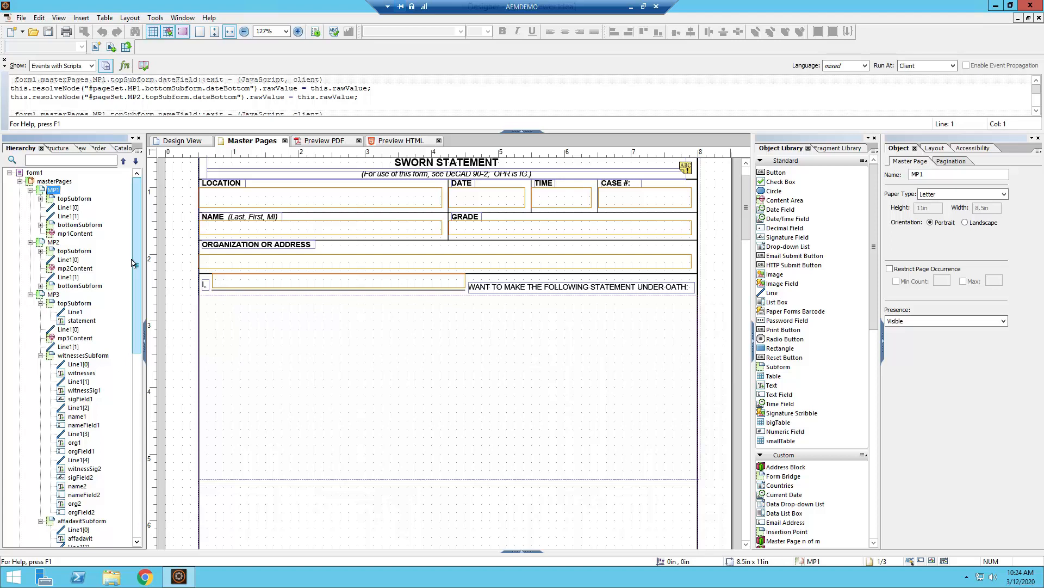
left_click_drag(133, 263, 146, 472)
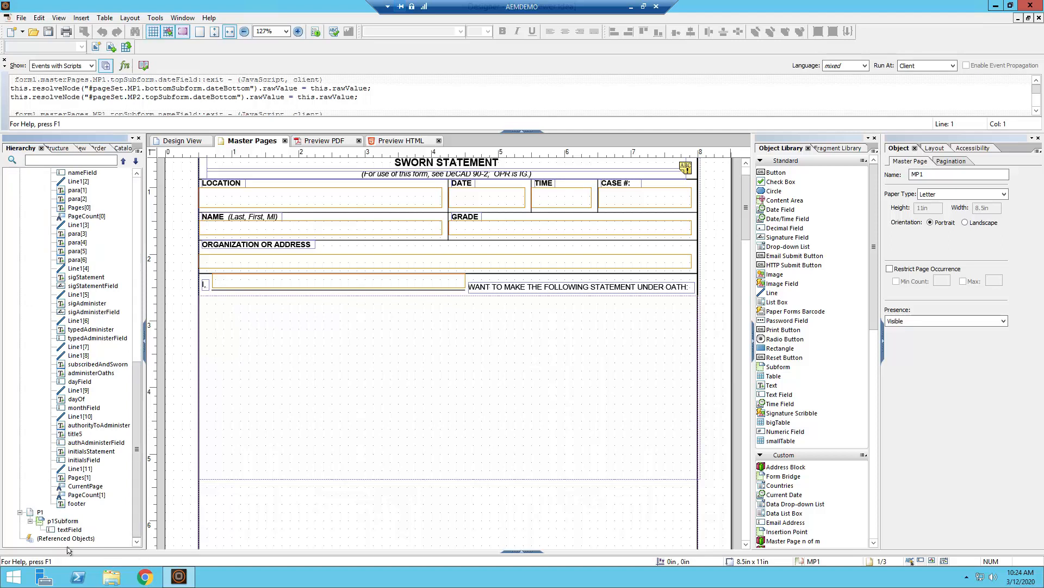
left_click_drag(134, 498, 133, 244)
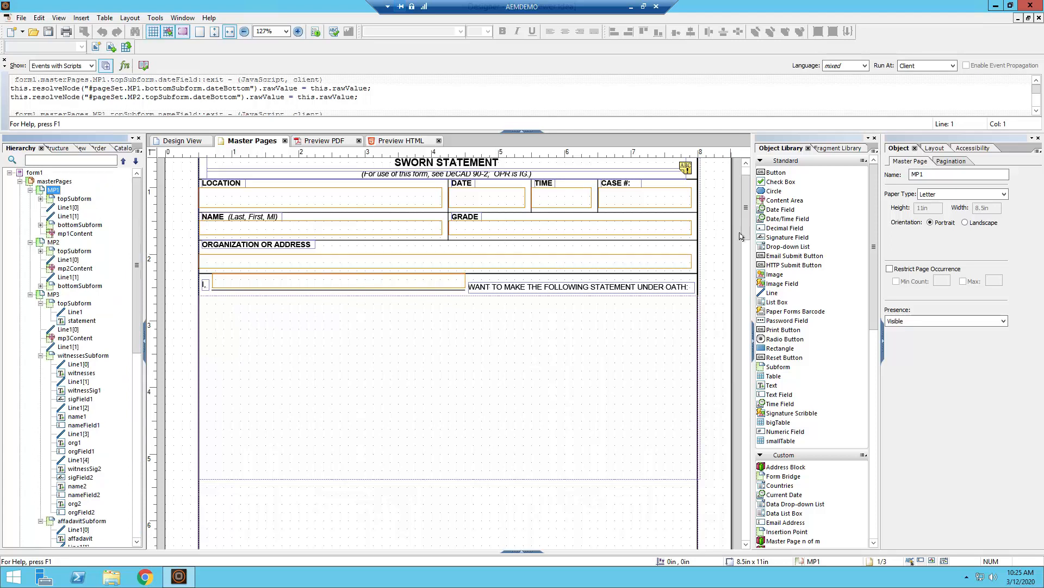
Compare the first page's Sworn Statement header on master page MP1 with its appearance in the body page design
scroll(740, 233, "up", 2)
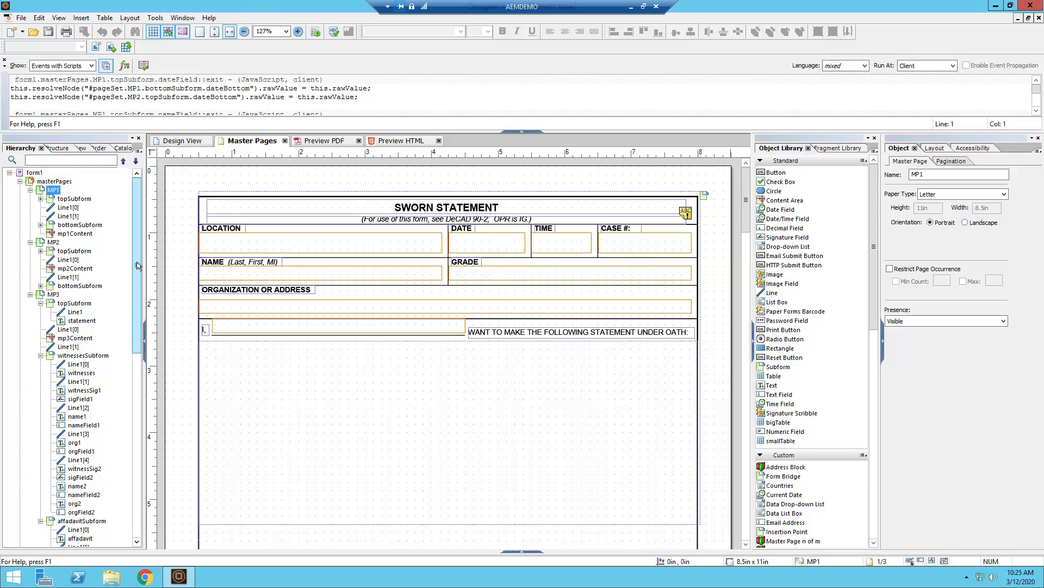
scroll(289, 272, "down", 2)
scroll(290, 273, "up", 2)
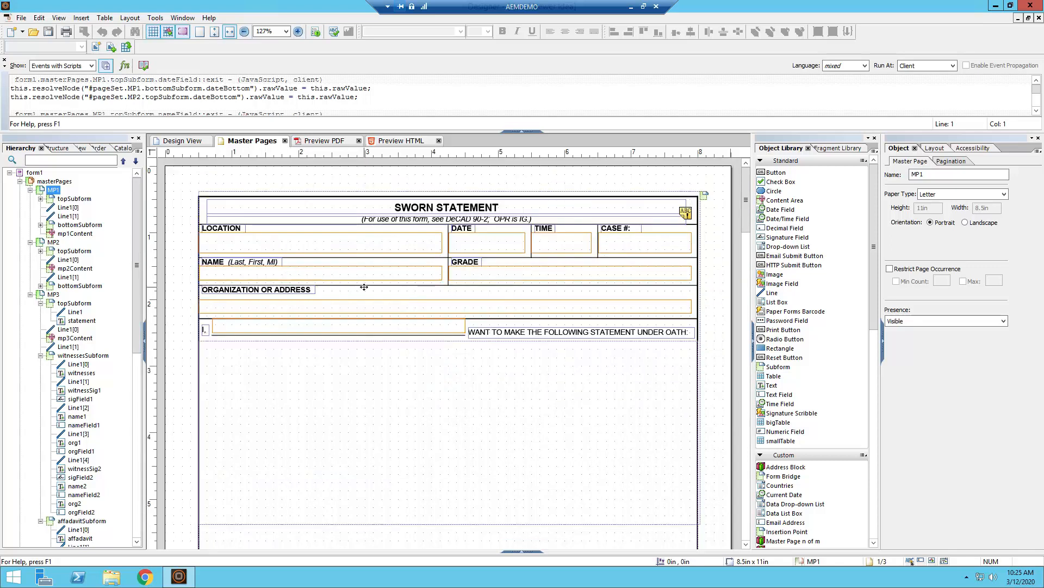
scroll(364, 287, "down", 3)
scroll(273, 231, "up", 2)
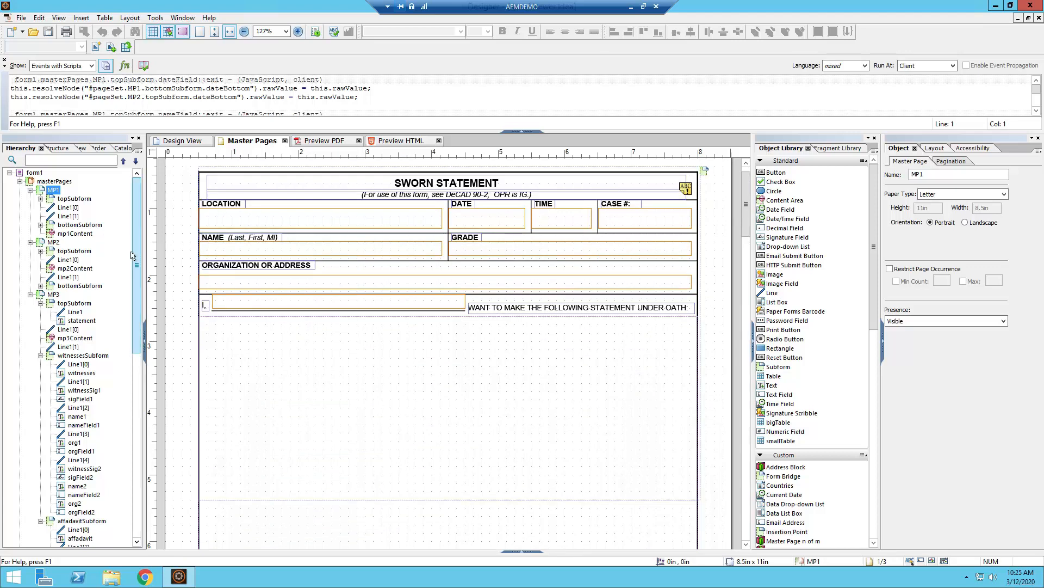
left_click(181, 141)
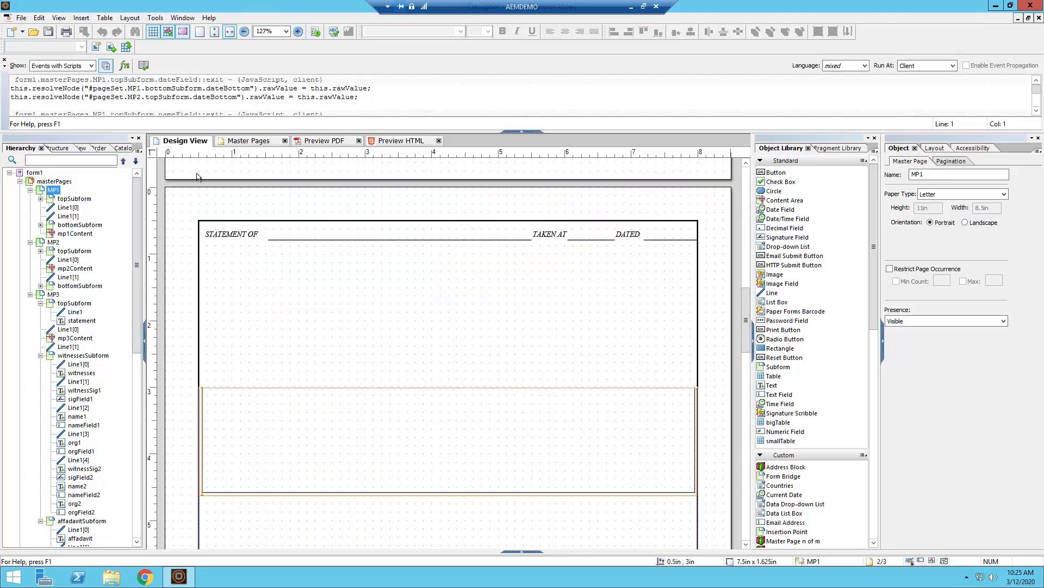
scroll(690, 316, "up", 3)
left_click_drag(747, 301, 751, 177)
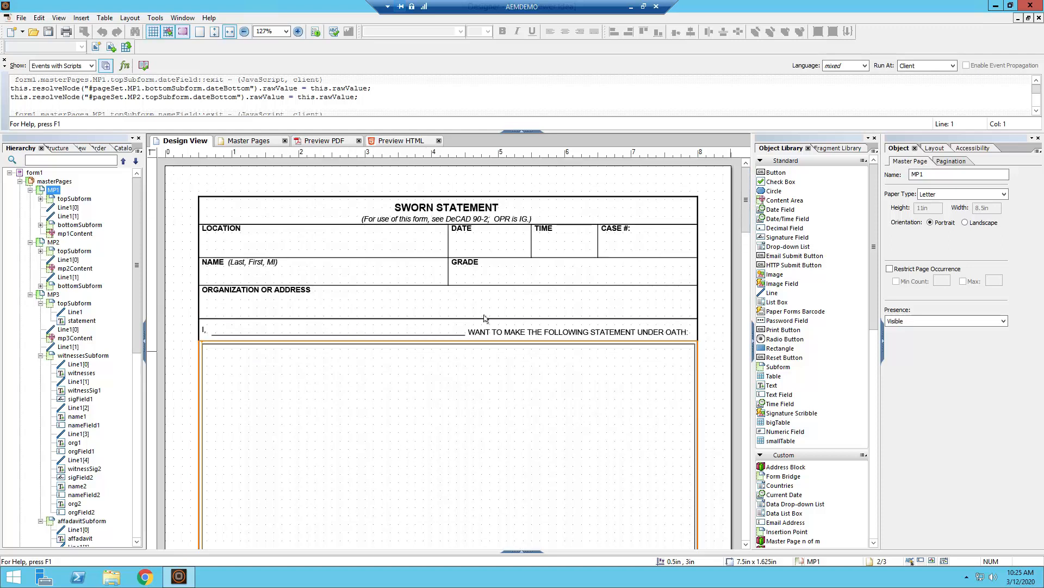
scroll(328, 252, "down", 3)
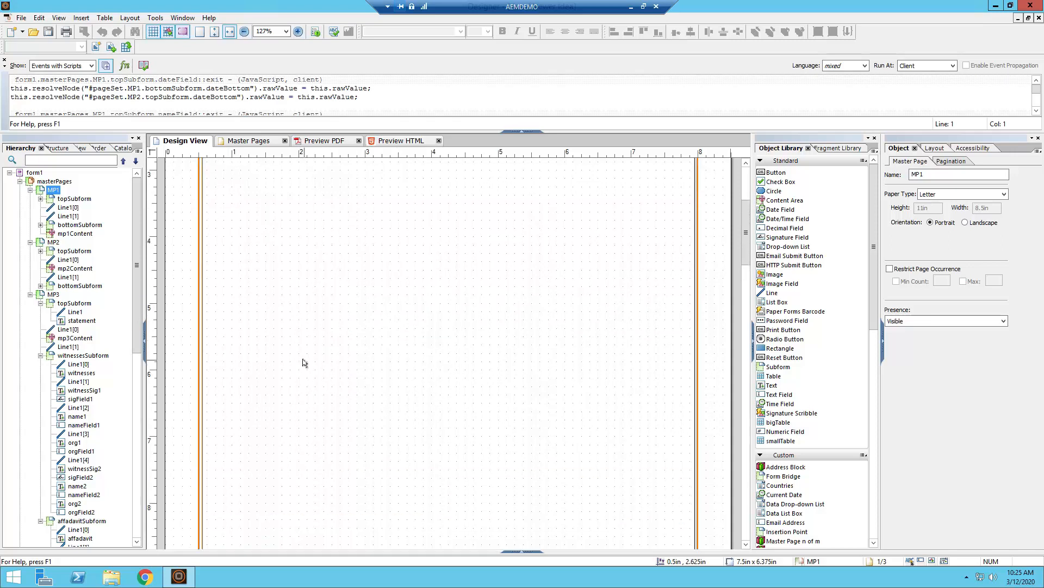
scroll(307, 363, "up", 3)
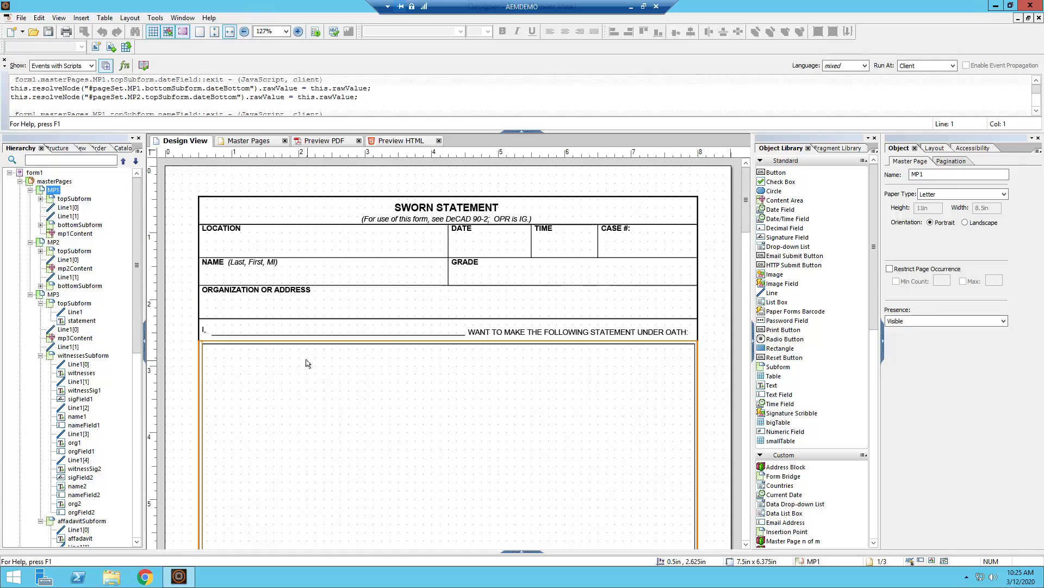
Check the first page in the master page layout and the PDF preview, and return to the body page design
left_click(249, 141)
scroll(280, 326, "down", 1)
scroll(332, 357, "up", 1)
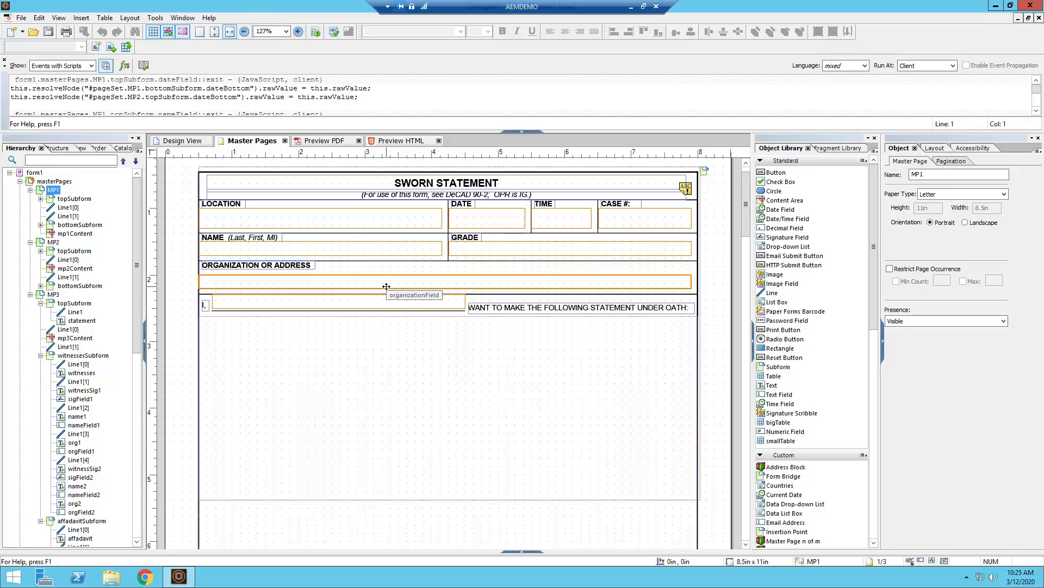
left_click(318, 140)
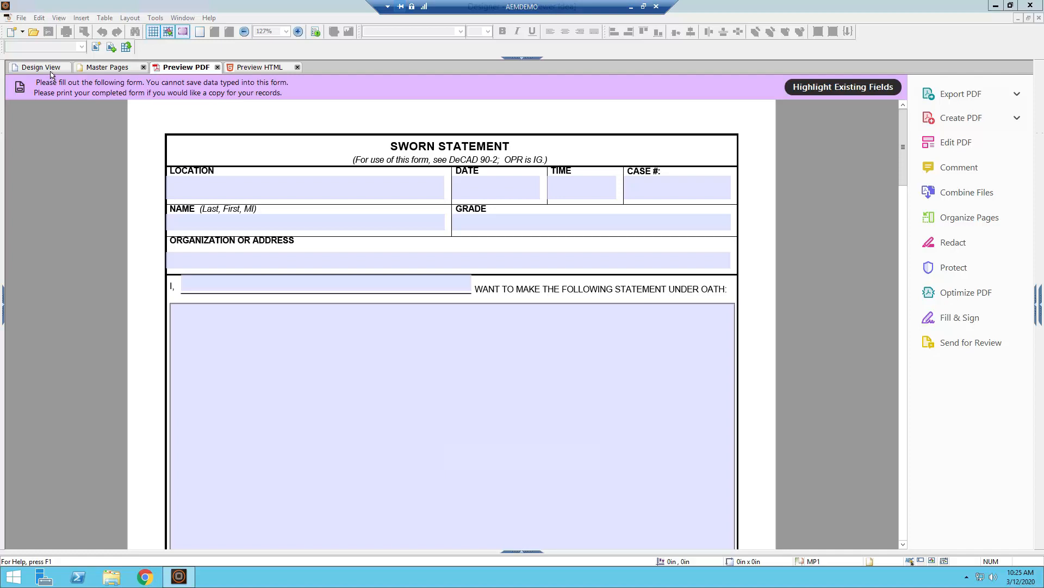
left_click(50, 69)
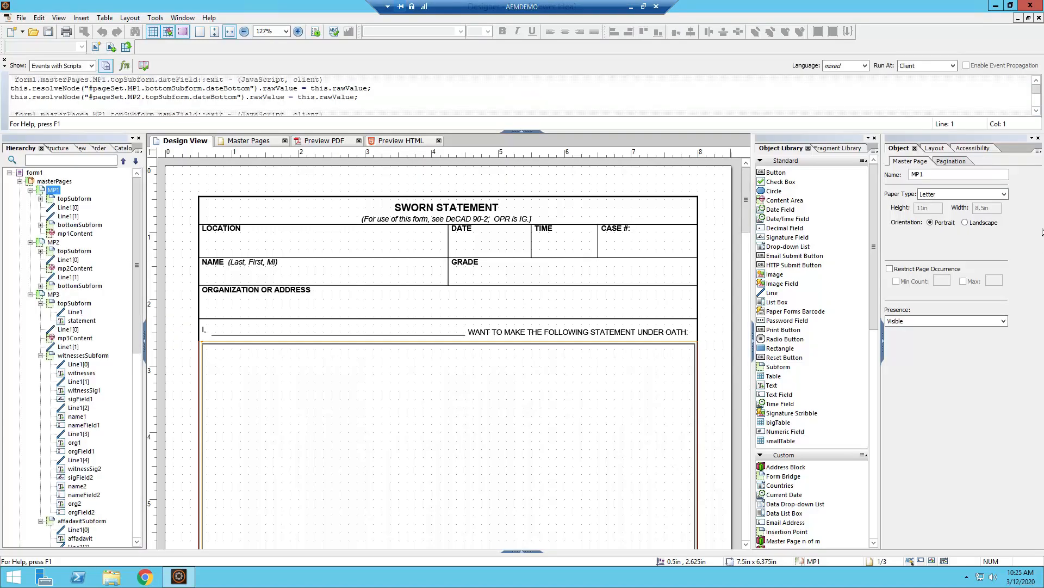
left_click(936, 148)
left_click(899, 148)
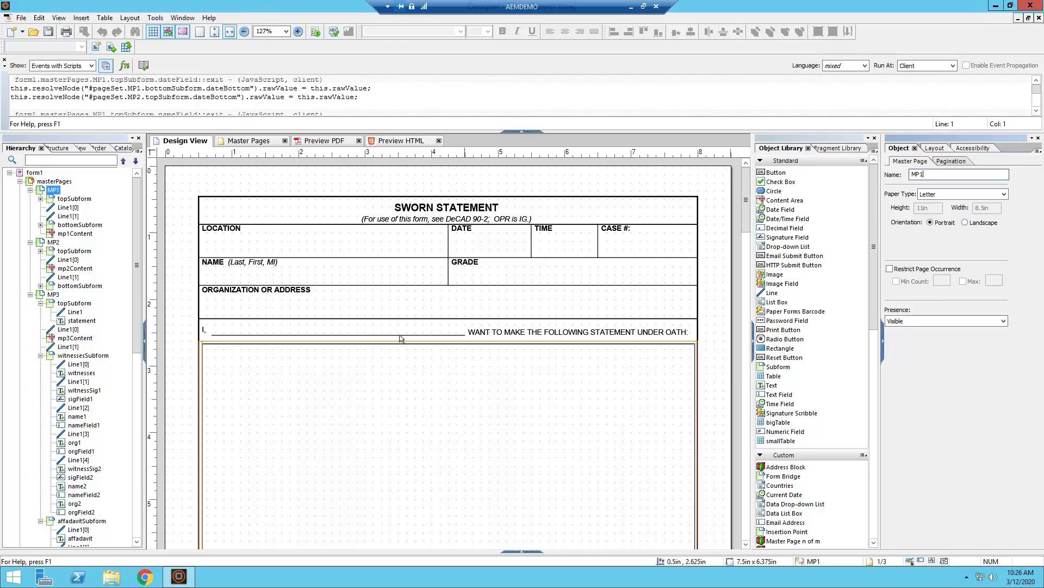
Inspect the layout and properties of master pages MP2, MP3 and MP1 in turn
left_click(52, 242)
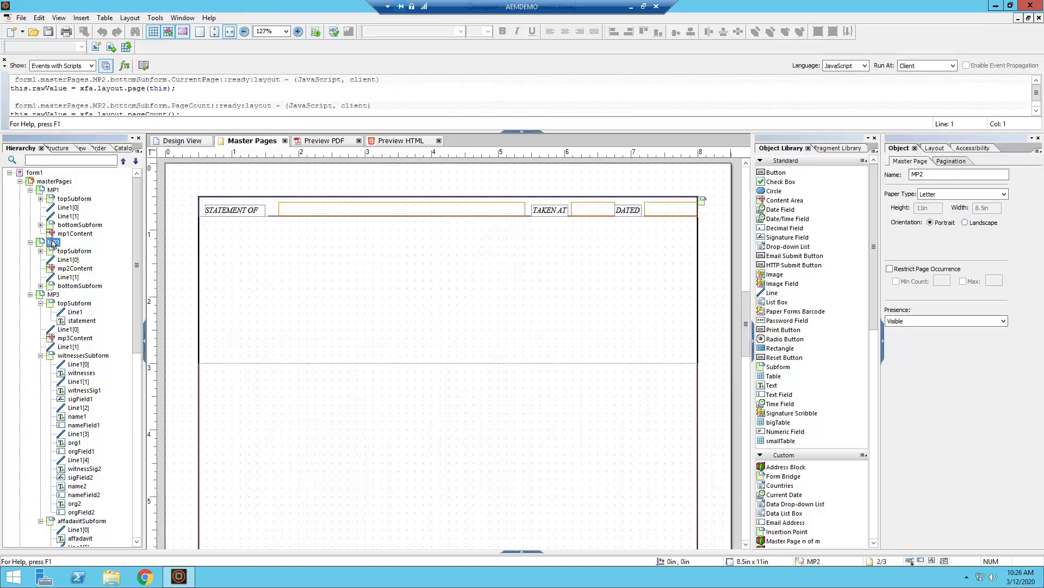
left_click(52, 295)
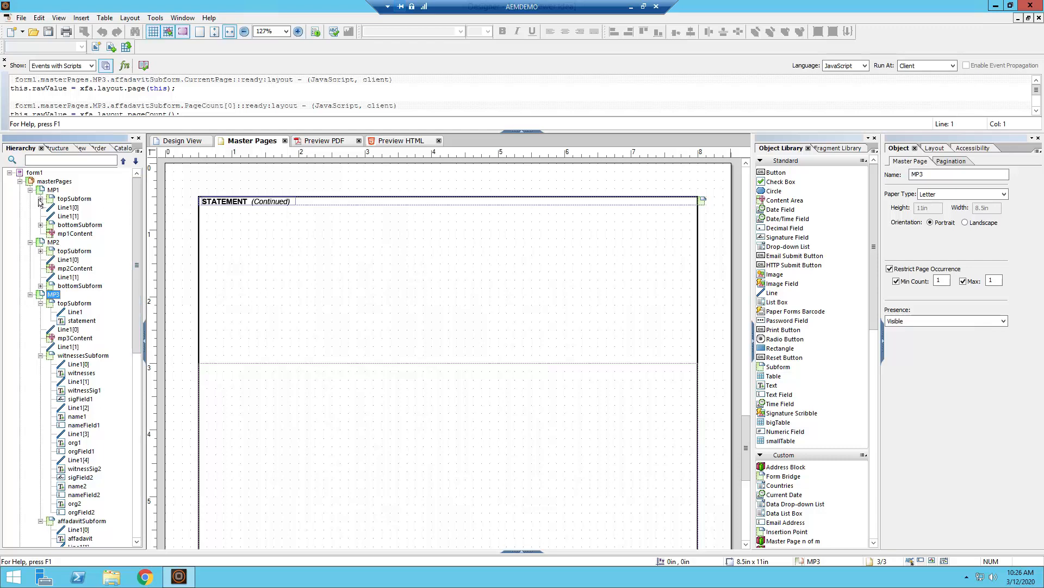
left_click(53, 190)
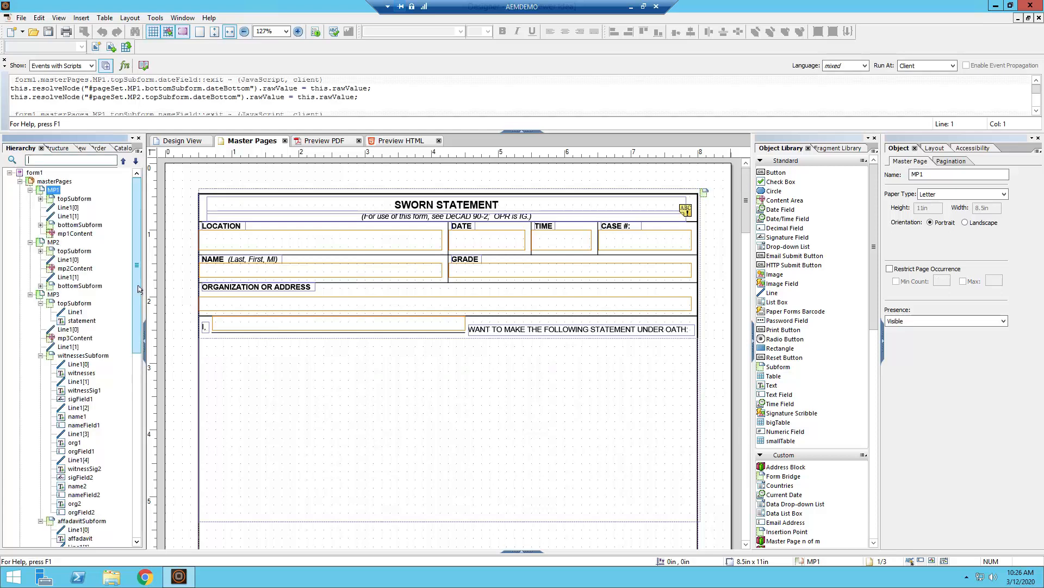
Inspect the binding properties of body page P1 and its nested p1Subform
scroll(127, 382, "down", 3)
scroll(126, 383, "down", 5)
left_click(40, 513)
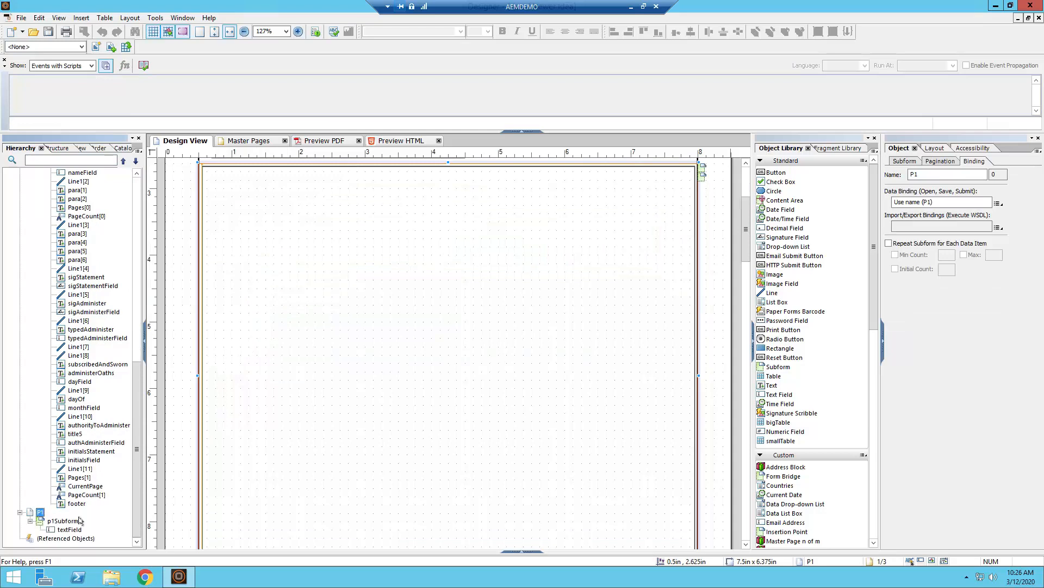
left_click_drag(136, 464, 166, 469)
left_click(52, 523)
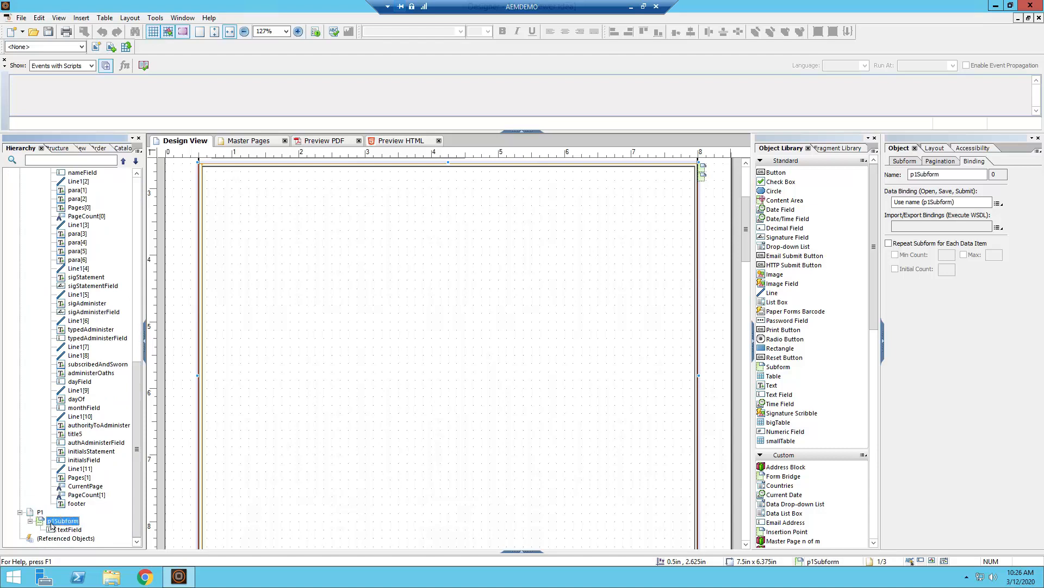
left_click(40, 513)
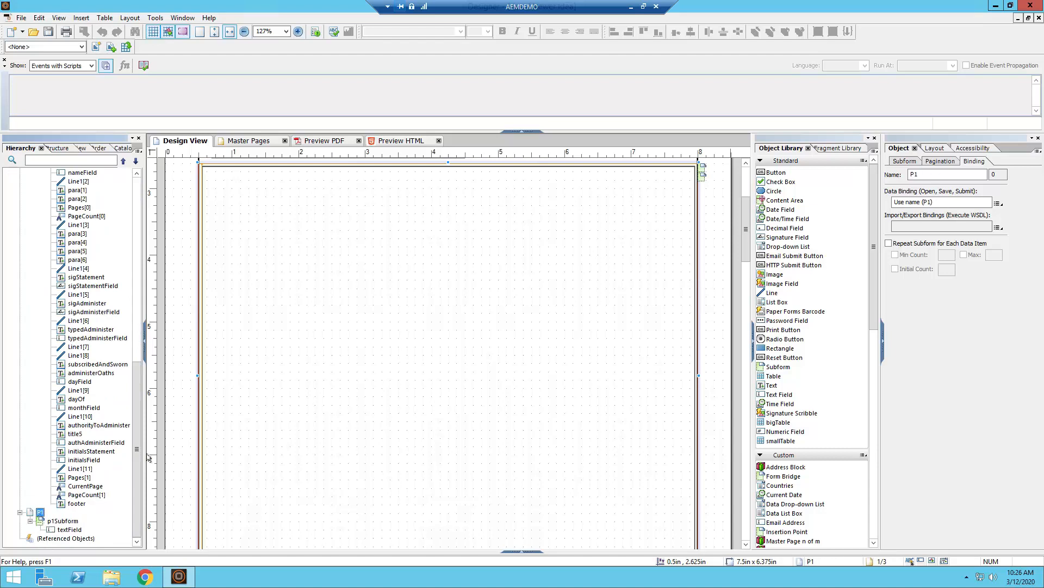
left_click_drag(140, 460, 143, 208)
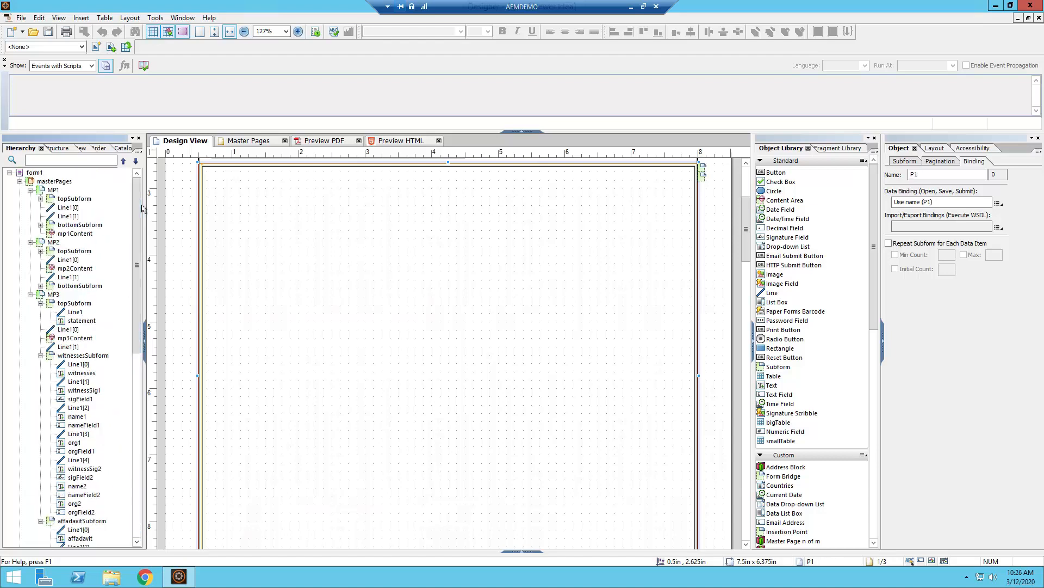
Preview the form as a PDF at 75% zoom and look through its first two pages
left_click(53, 190)
left_click(321, 141)
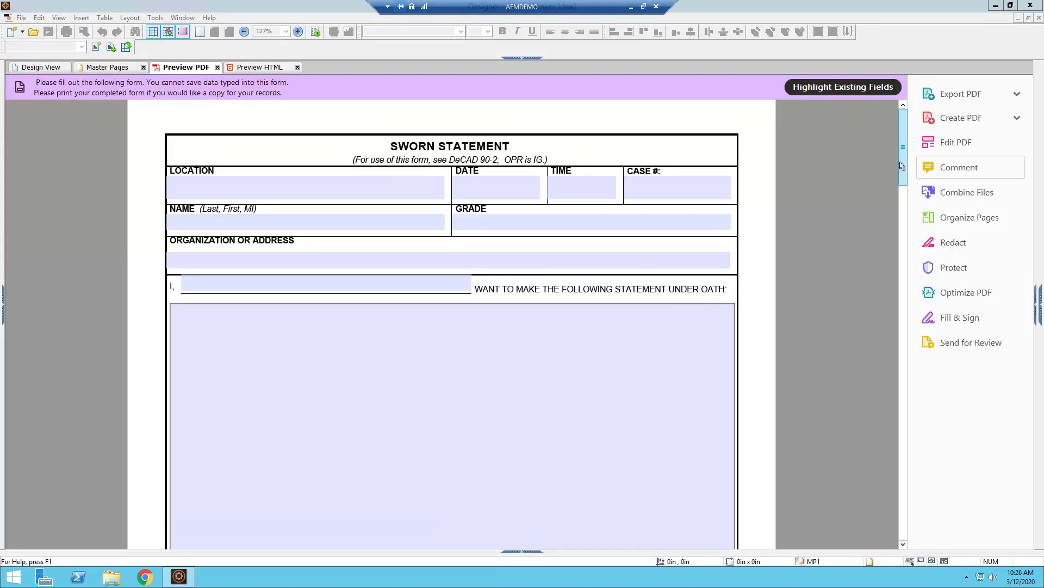
left_click(245, 31)
left_click(245, 31)
left_click(246, 32)
left_click(298, 32)
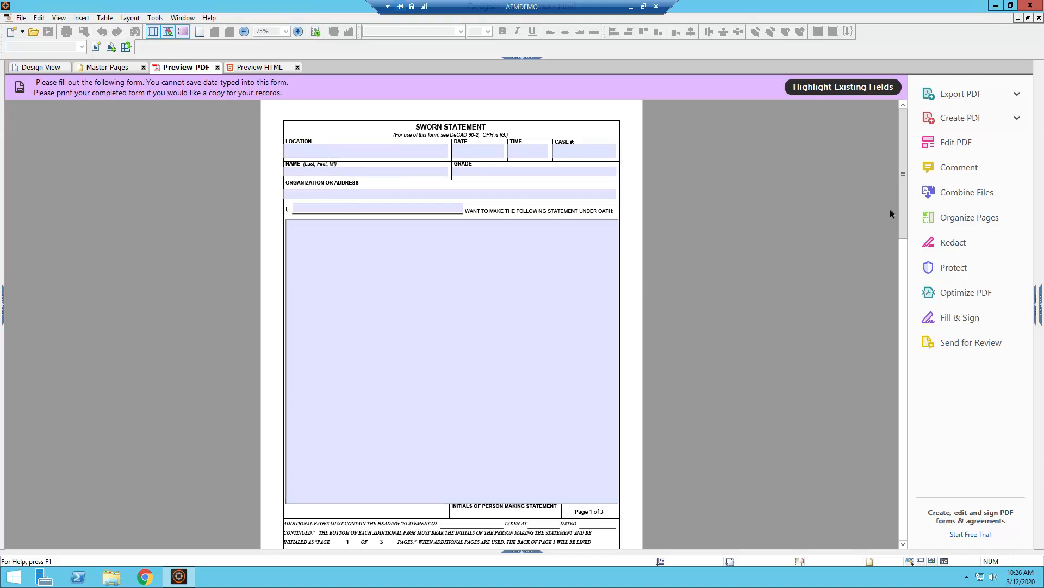
left_click_drag(902, 209, 888, 324)
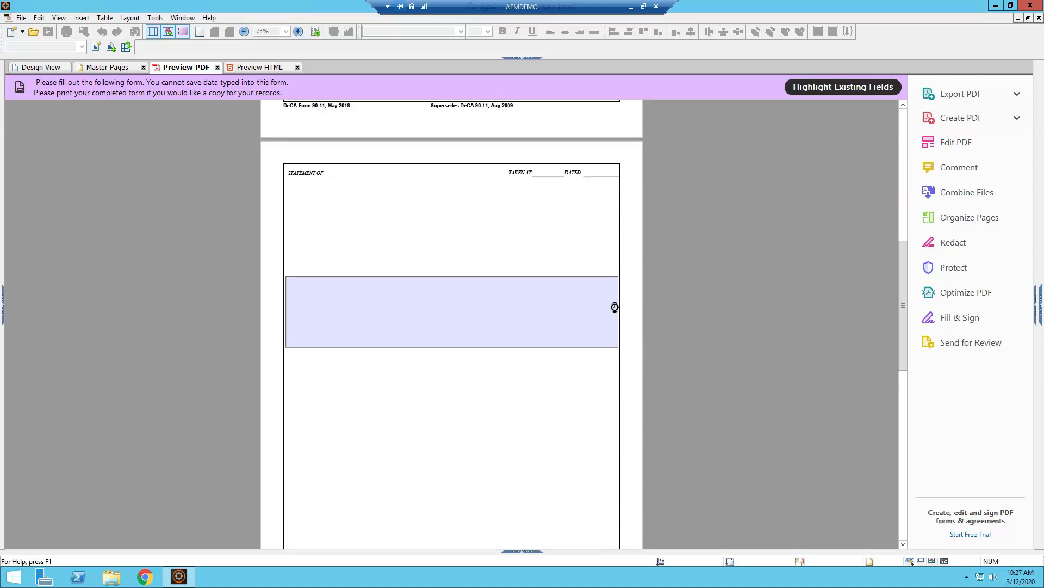
left_click_drag(900, 316, 902, 202)
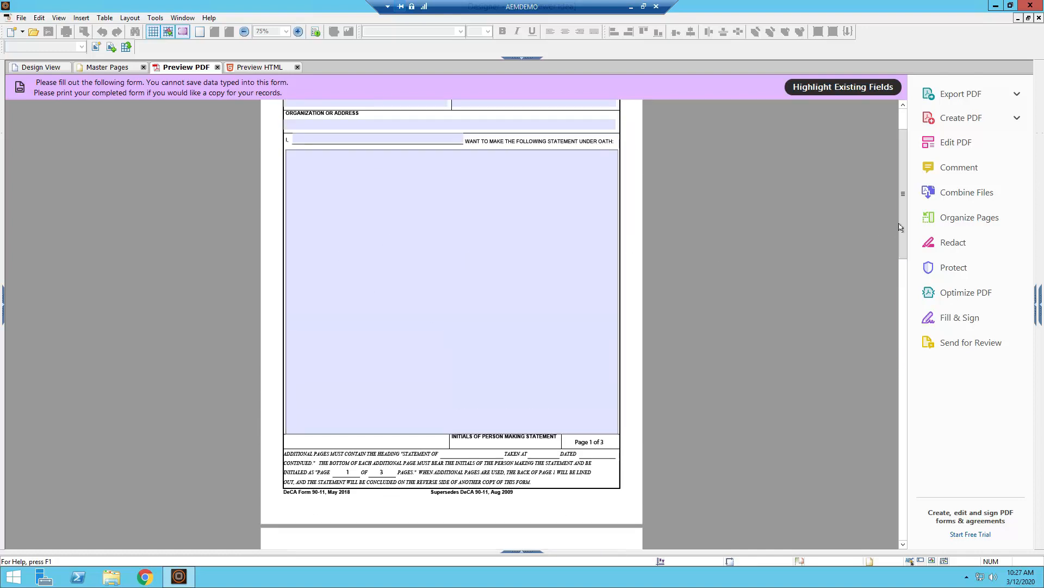
Fill the statement text field on page 2 of the preview with repeatedly pasted ASDF test text until it overflows the box
scroll(900, 227, "down", 5)
left_click(502, 394)
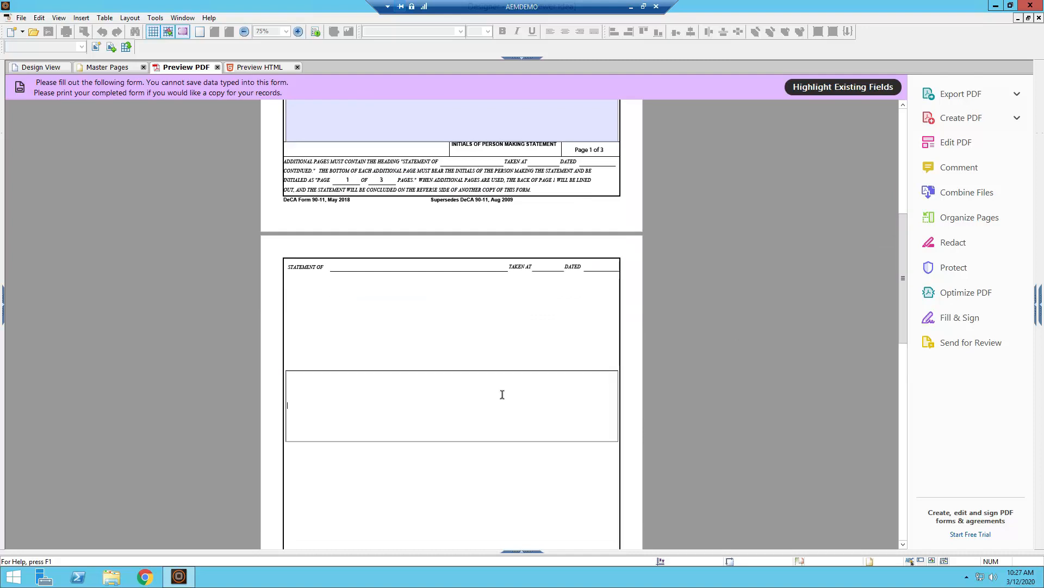
left_click_drag(902, 283, 903, 303)
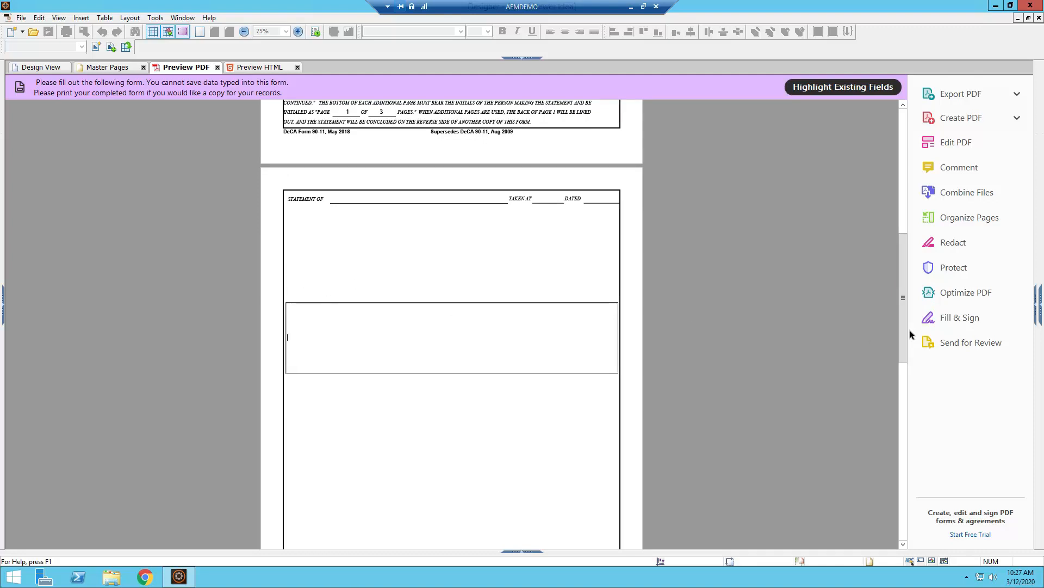
scroll(903, 342, "down", 3)
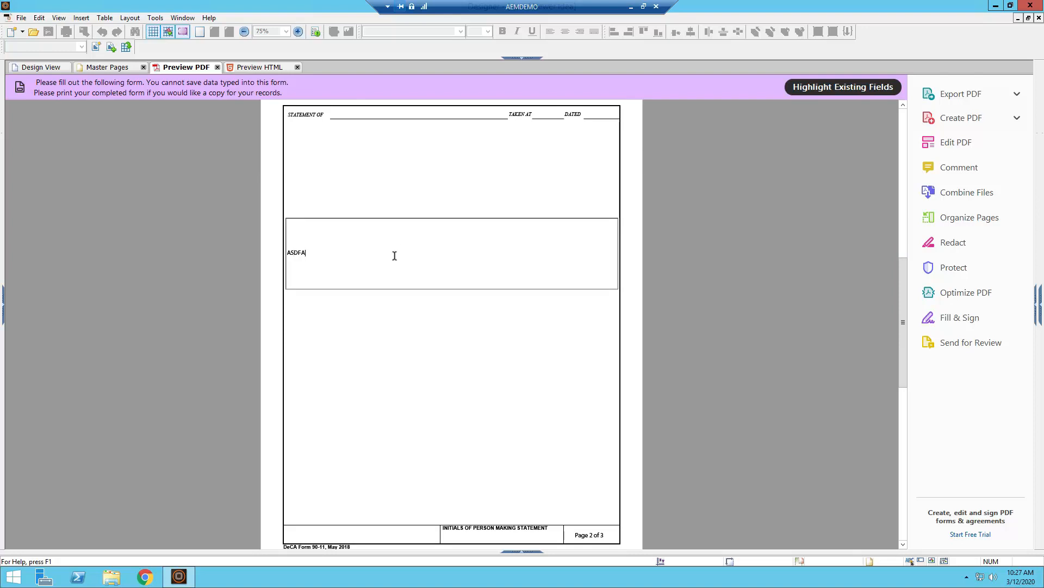
key("ctrl+a")
key("ctrl+c")
key("ctrl+v")
key("ctrl+v")
key("ctrl+v")
key("ctrl+v")
key("ctrl+v")
key("ctrl+v")
key("ctrl+v")
key("ctrl+v")
key("ctrl+v")
key("ctrl+v")
key("ctrl+v")
key("ctrl+v")
key("ctrl+v")
key("ctrl+v")
key("ctrl+v")
key("ctrl+v")
key("ctrl+v")
key("ctrl+v")
key("ctrl+v")
key("ctrl+v")
key("ctrl+a")
key("ctrl+c")
key("ctrl+v")
key("ctrl+v")
key("ctrl+v")
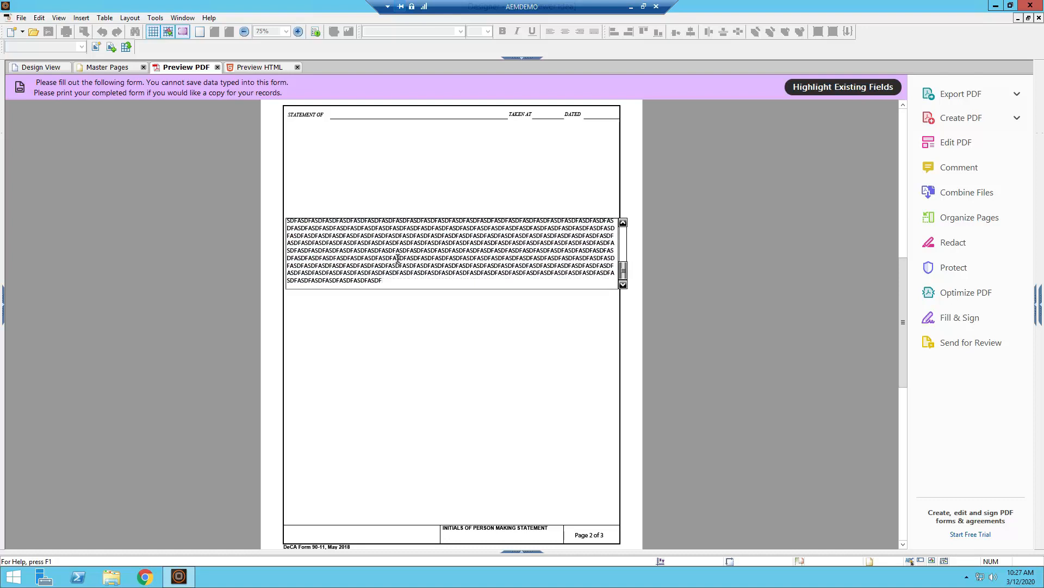
Leave the statement field and examine how the overflowing test text is laid out on the previewed pages
left_click(660, 240)
left_click(526, 264)
left_click(659, 264)
left_click(609, 262)
scroll(610, 262, "down", 1)
left_click(690, 274)
scroll(691, 274, "down", 1)
scroll(691, 274, "down", 1)
scroll(682, 305, "up", 3)
Refill the statement text field on page 2 with repeatedly pasted ASDF test text and leave the field
left_click(510, 328)
key("ctrl+a")
key("ctrl+v")
key("ctrl+v")
key("ctrl+v")
key("ctrl+v")
key("ctrl+v")
key("ctrl+v")
key("ctrl+v")
key("ctrl+v")
key("ctrl+v")
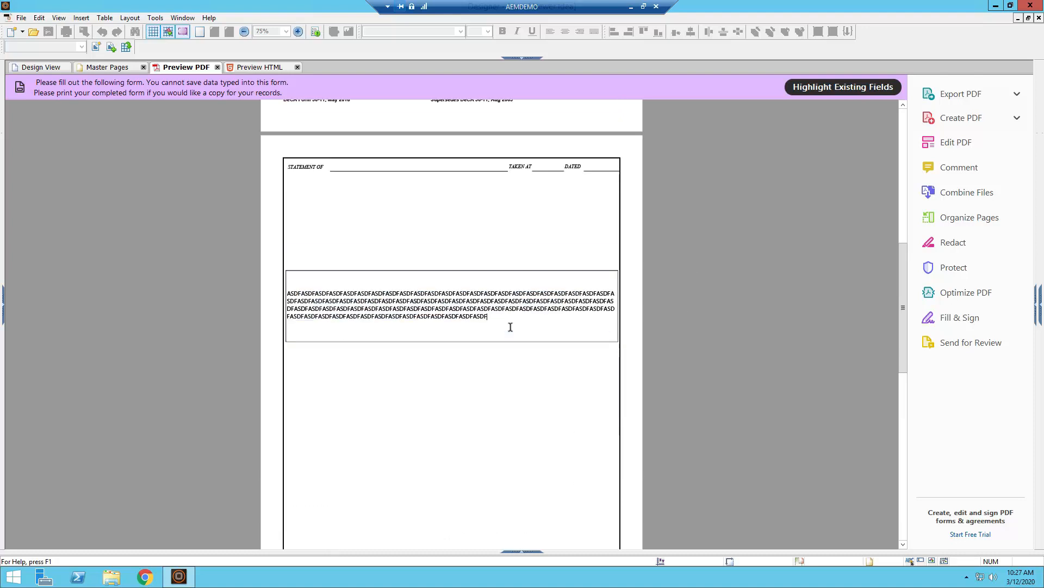
key("ctrl+v")
key("ctrl+v")
key("ctrl+v")
key("ctrl+v")
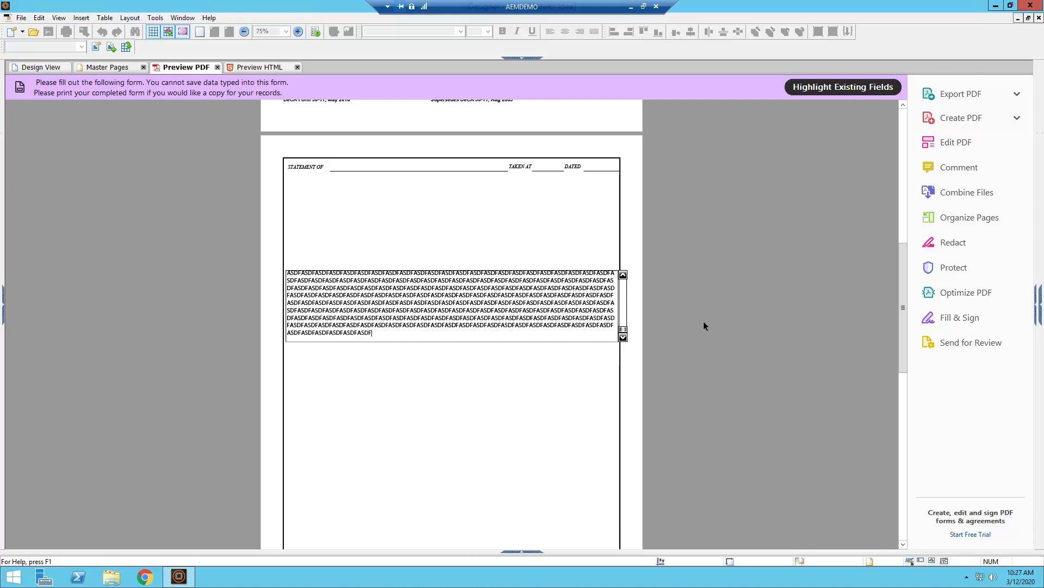
left_click(704, 322)
Expand the ASDF test text in the same statement field with larger pasted blocks until it flows across many pages, and leave the field
left_click(356, 343)
key("ctrl+a")
key("ctrl+v")
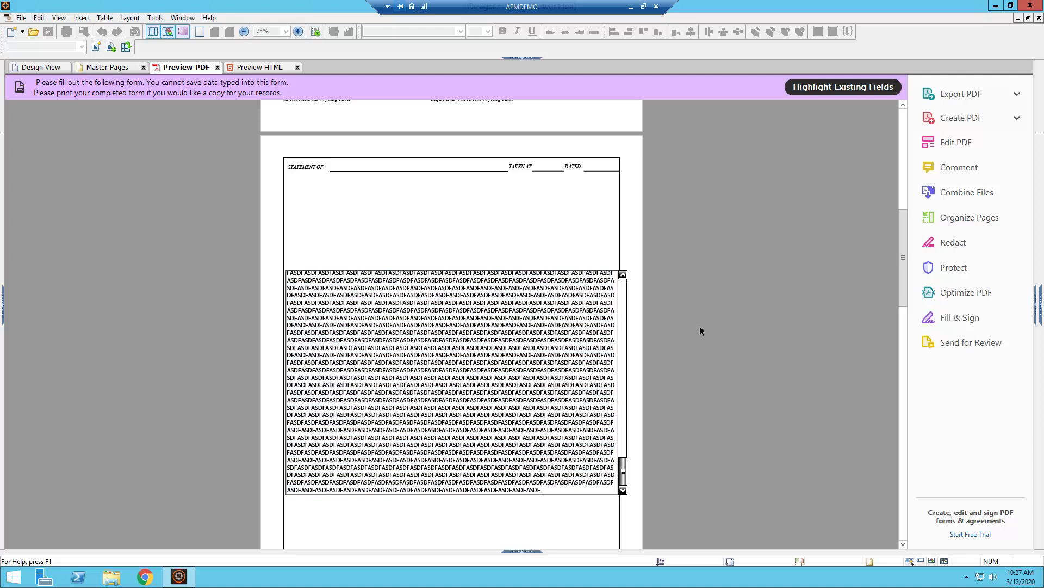
left_click(789, 345)
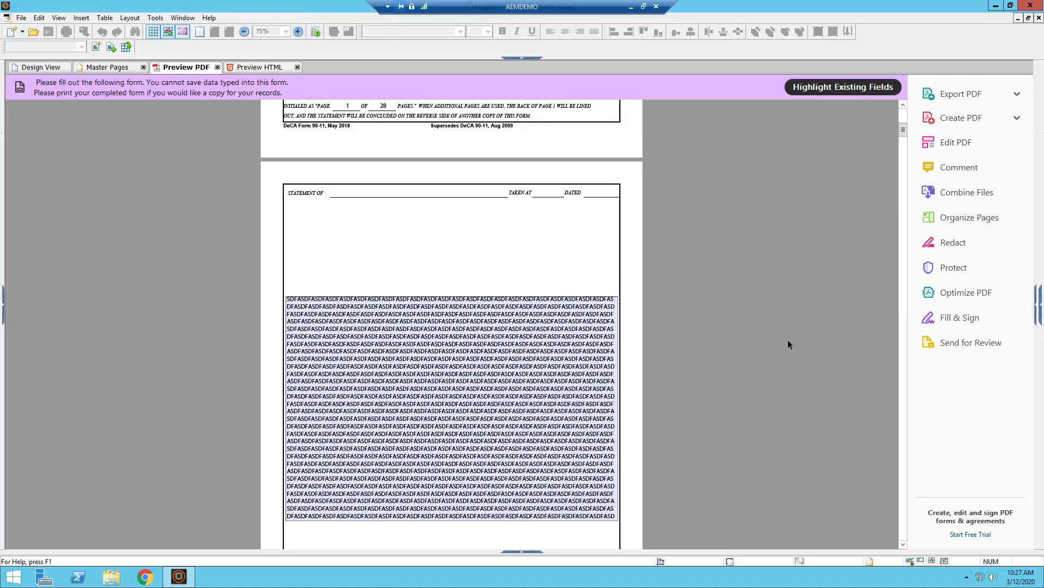
Compare the statement box on page 1 with the overflow boxes on pages 2 and 3, including their headers and footers
scroll(760, 331, "up", 3)
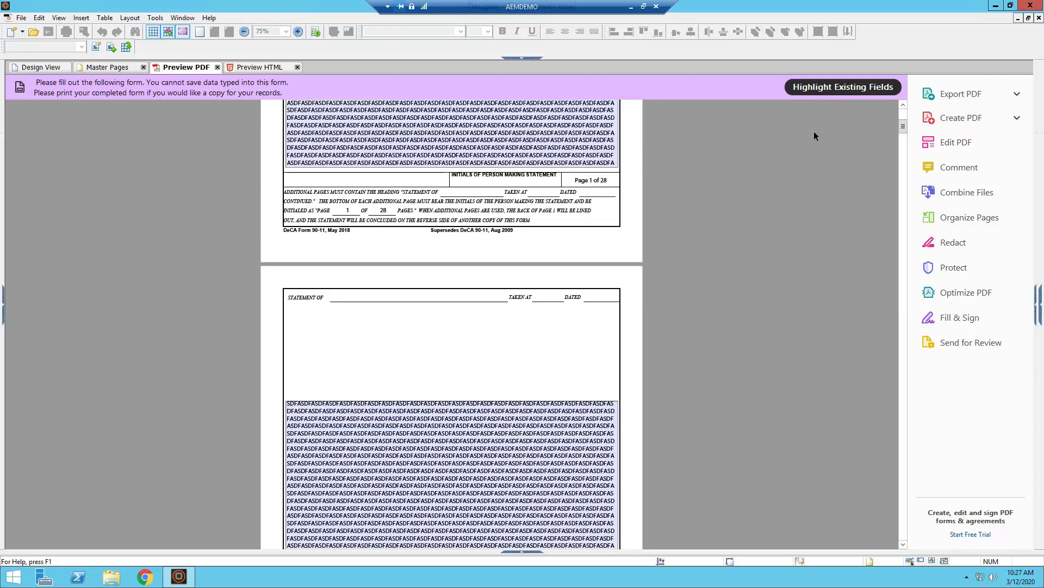
scroll(721, 242, "up", 6)
scroll(720, 241, "down", 5)
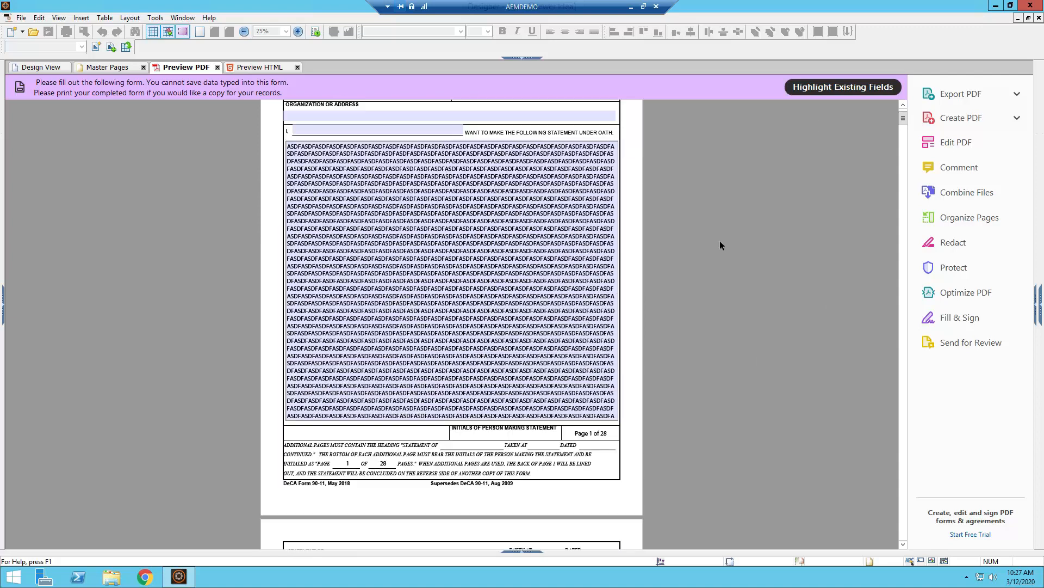
scroll(703, 240, "down", 6)
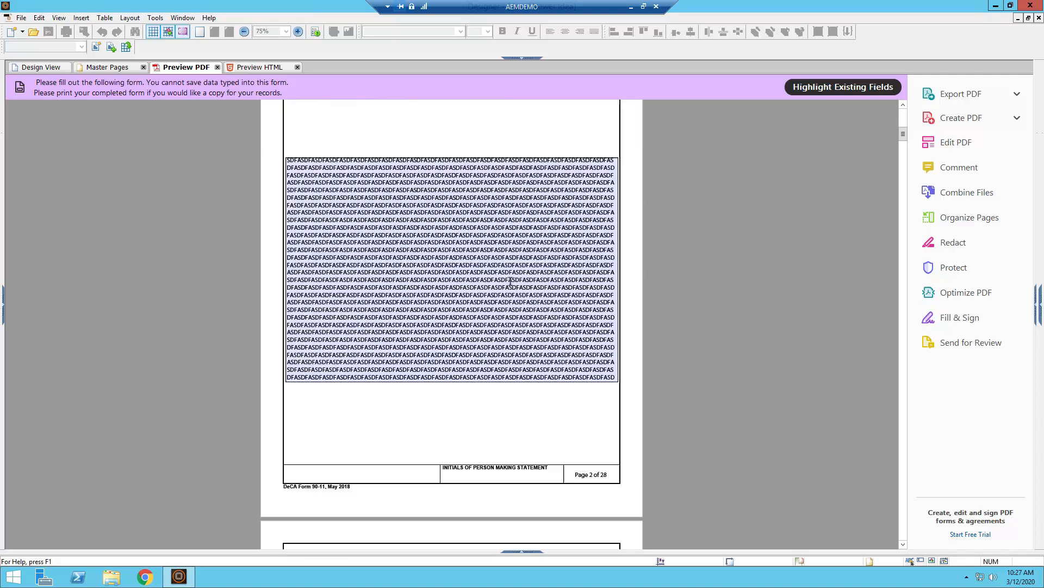
scroll(417, 246, "up", 2)
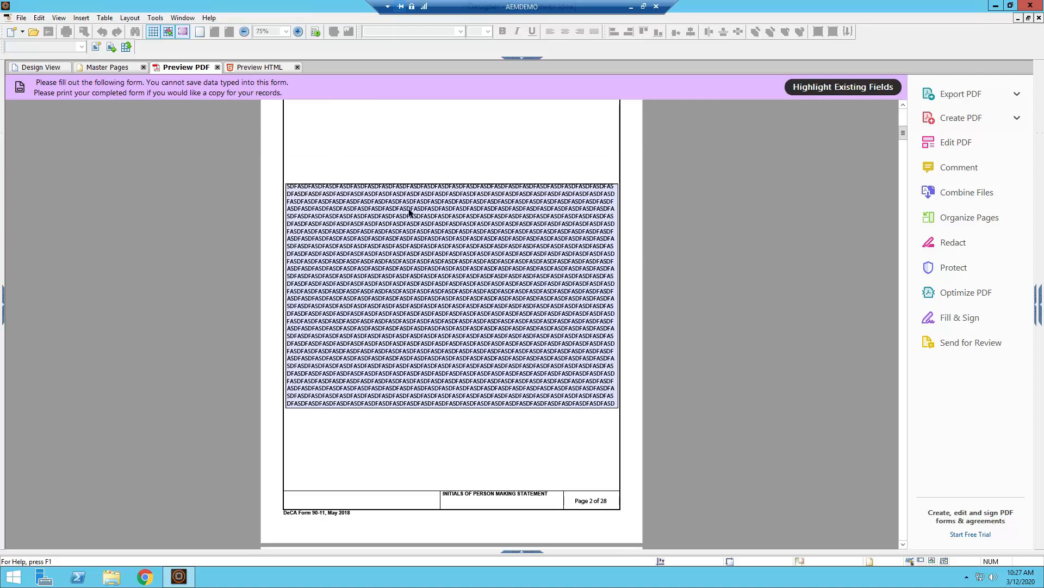
scroll(468, 206, "down", 5)
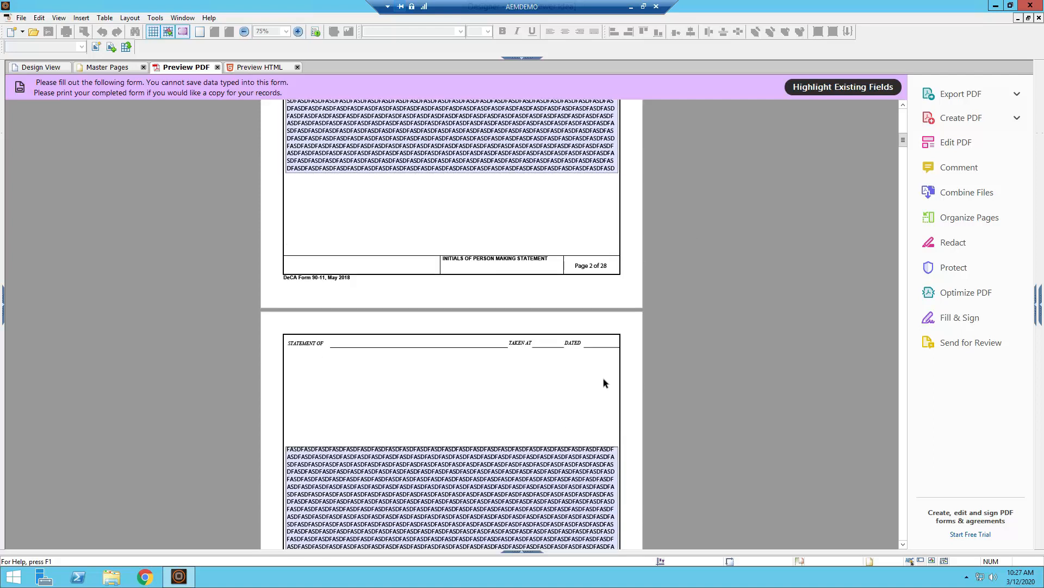
scroll(343, 326, "down", 1)
scroll(345, 278, "down", 2)
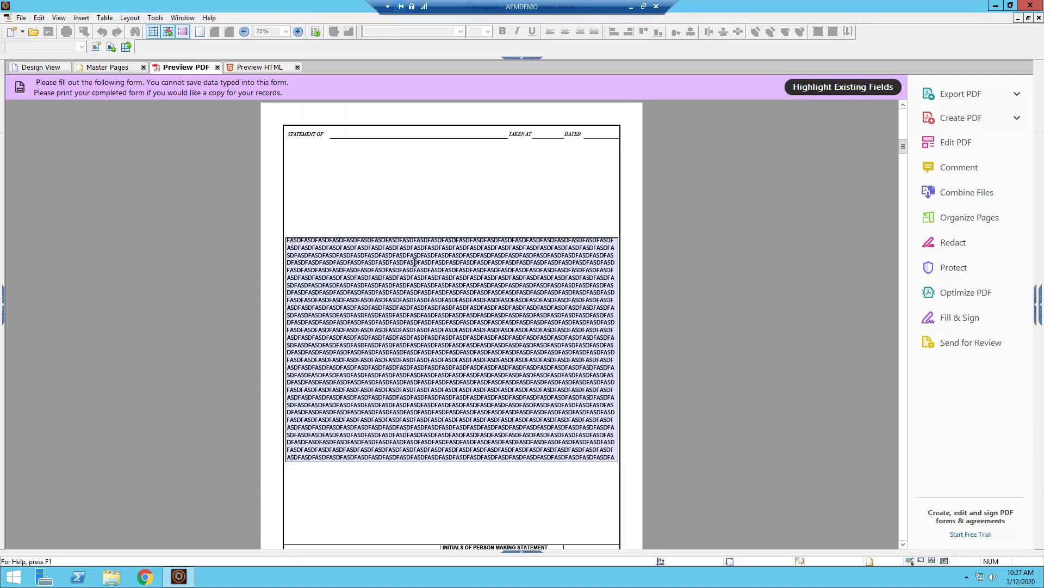
scroll(415, 263, "up", 1)
scroll(397, 210, "up", 3)
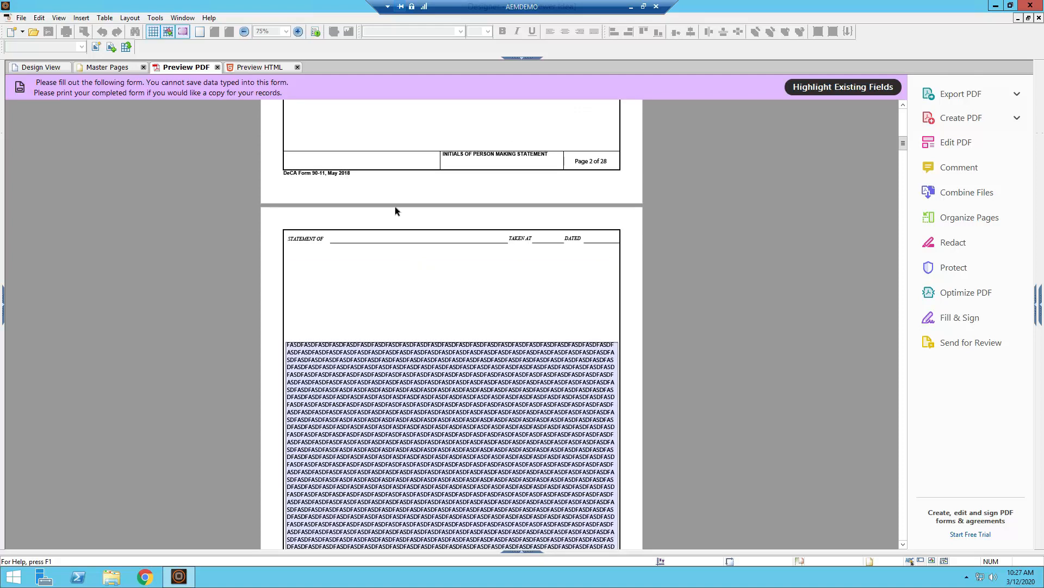
scroll(403, 212, "up", 2)
scroll(411, 209, "down", 5)
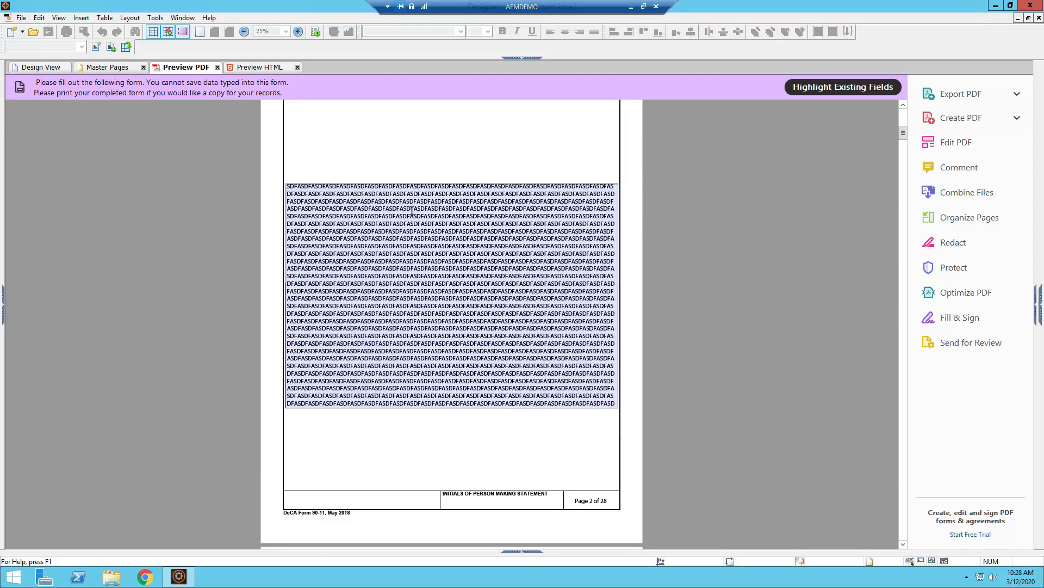
Examine how the overflow text is positioned and how the page numbering continues on pages 3 to 6
scroll(393, 220, "up", 4)
scroll(396, 224, "down", 6)
scroll(408, 226, "down", 5)
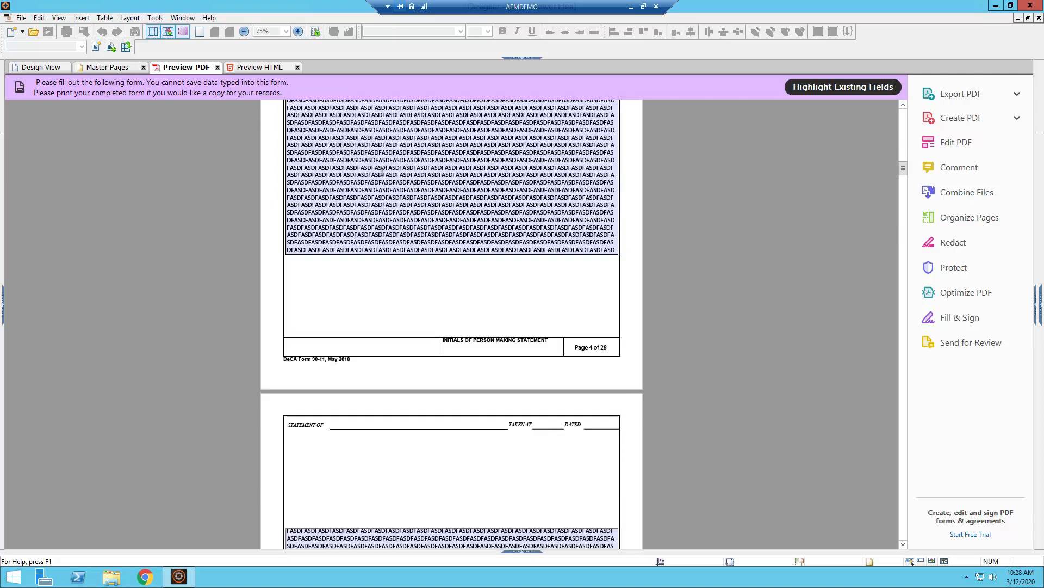
scroll(397, 173, "up", 9)
scroll(542, 255, "up", 3)
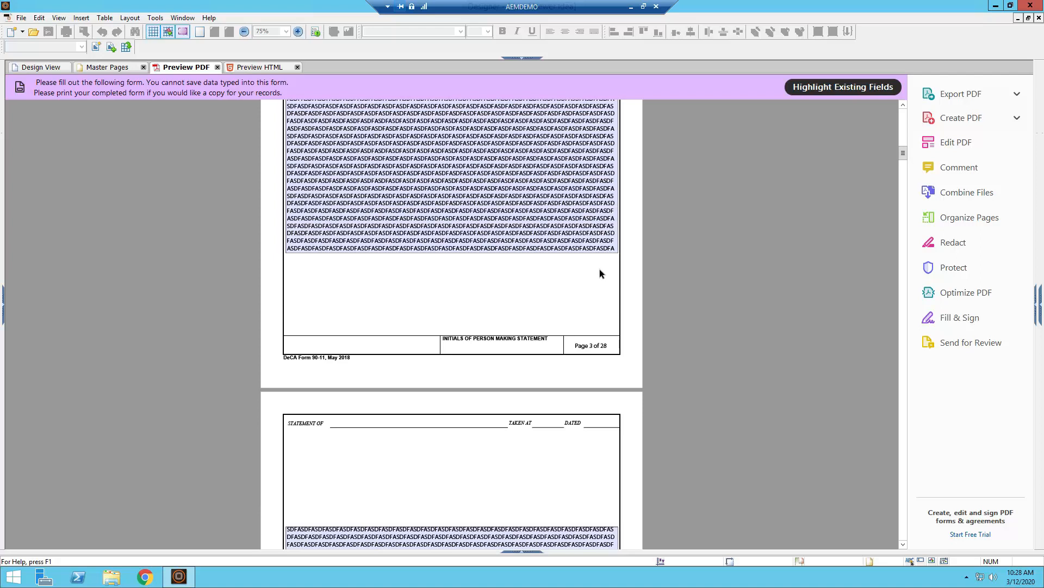
scroll(598, 266, "up", 2)
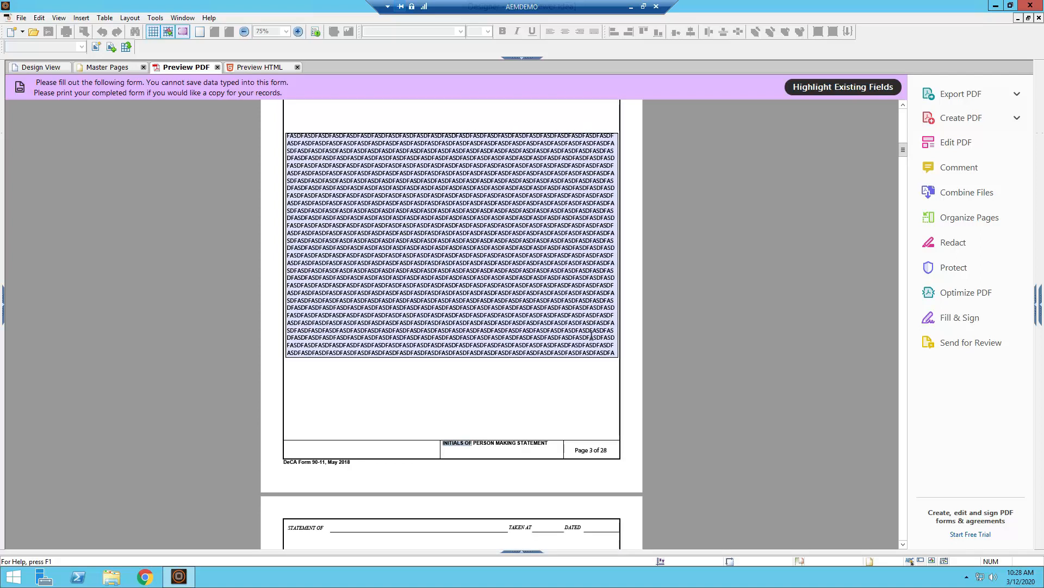
scroll(700, 332, "down", 3)
scroll(694, 335, "down", 6)
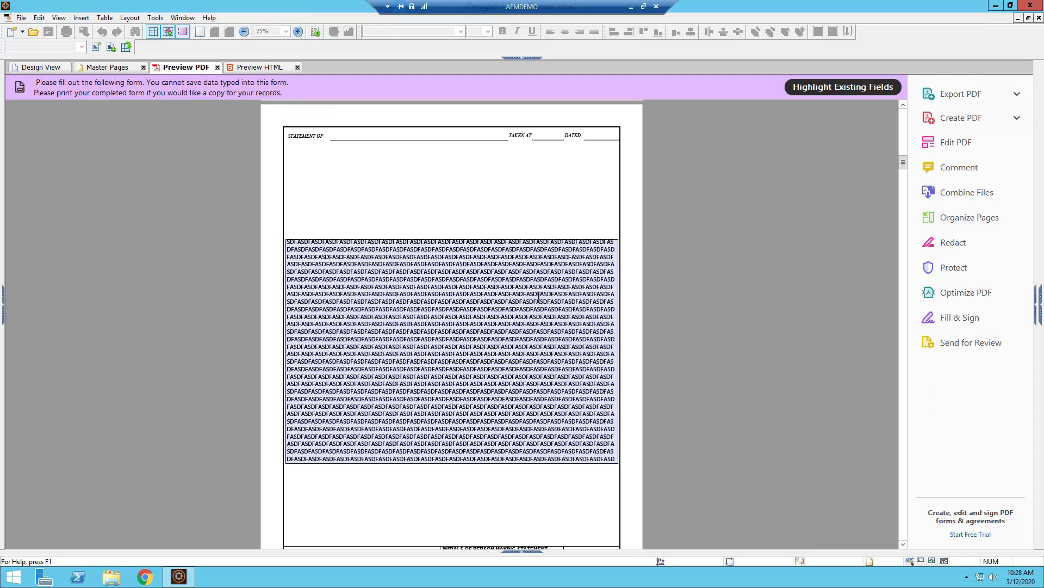
scroll(571, 311, "down", 14)
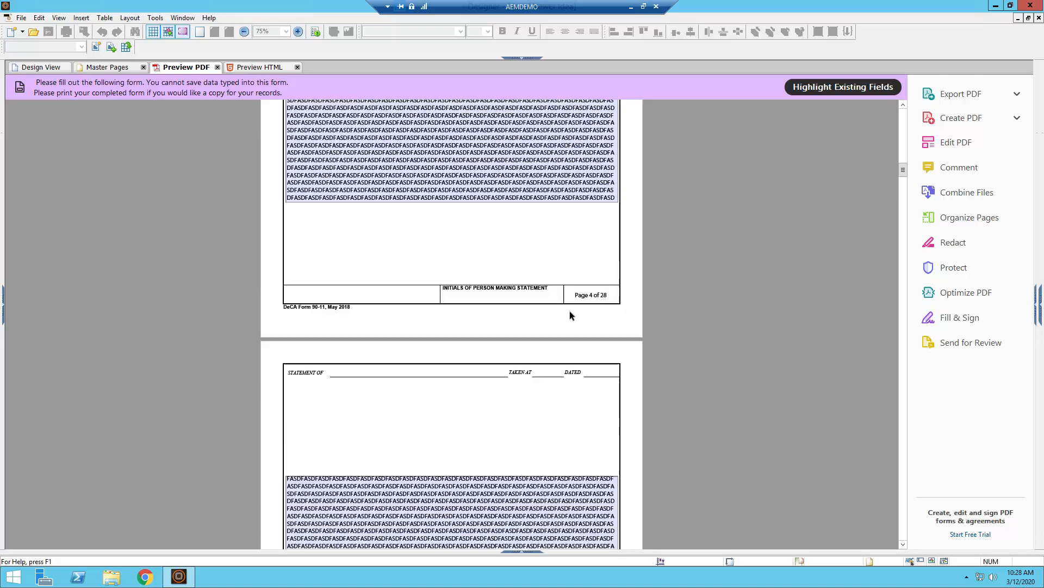
scroll(677, 335, "down", 15)
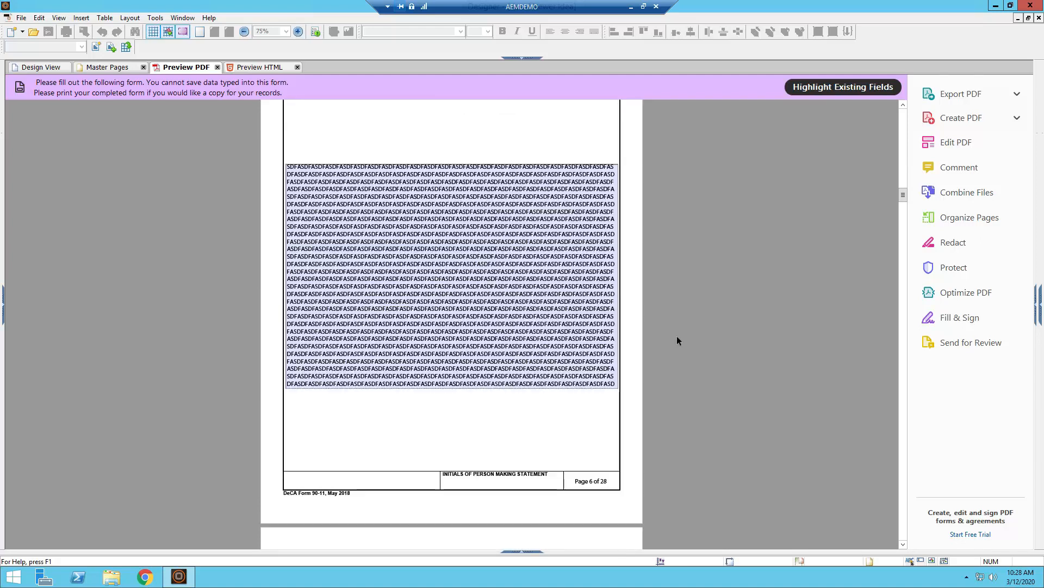
Examine where the statement text ends near the end of the form and check the witnesses and affidavit sections on the last page
left_click_drag(903, 205, 902, 516)
scroll(779, 423, "down", 6)
scroll(769, 420, "up", 5)
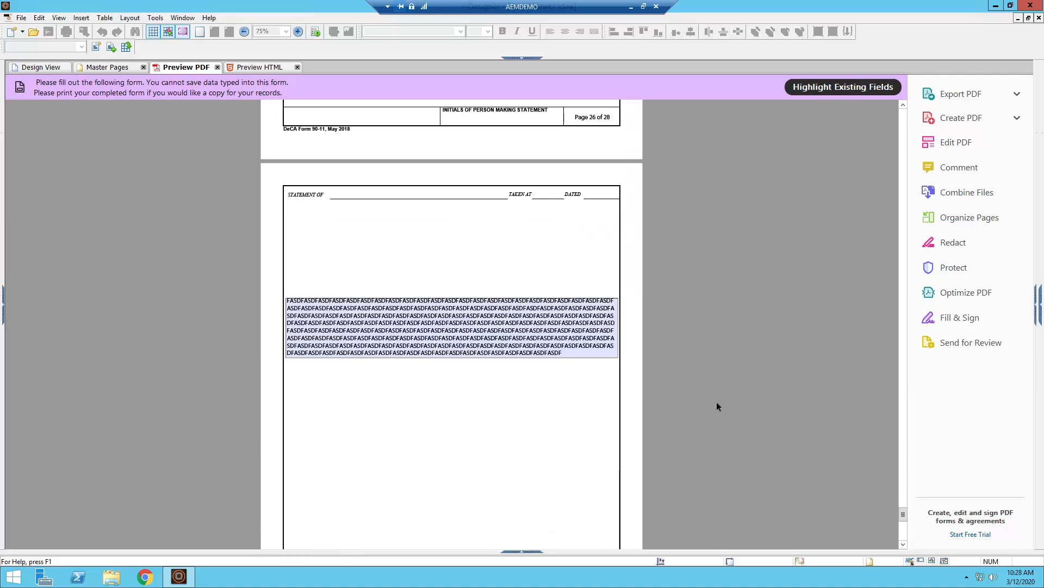
scroll(636, 247, "down", 11)
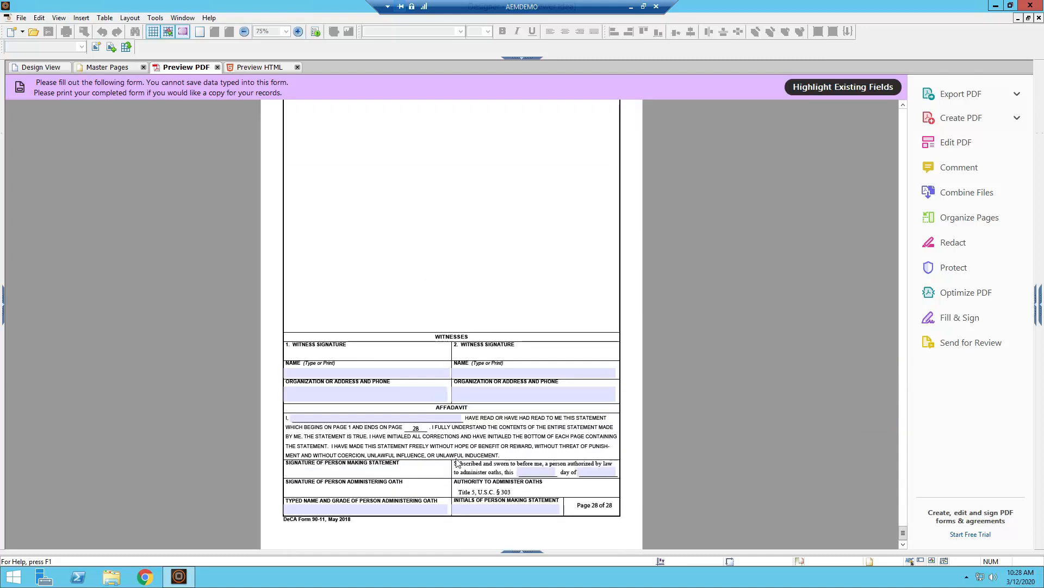
scroll(495, 387, "up", 5)
scroll(865, 479, "up", 10)
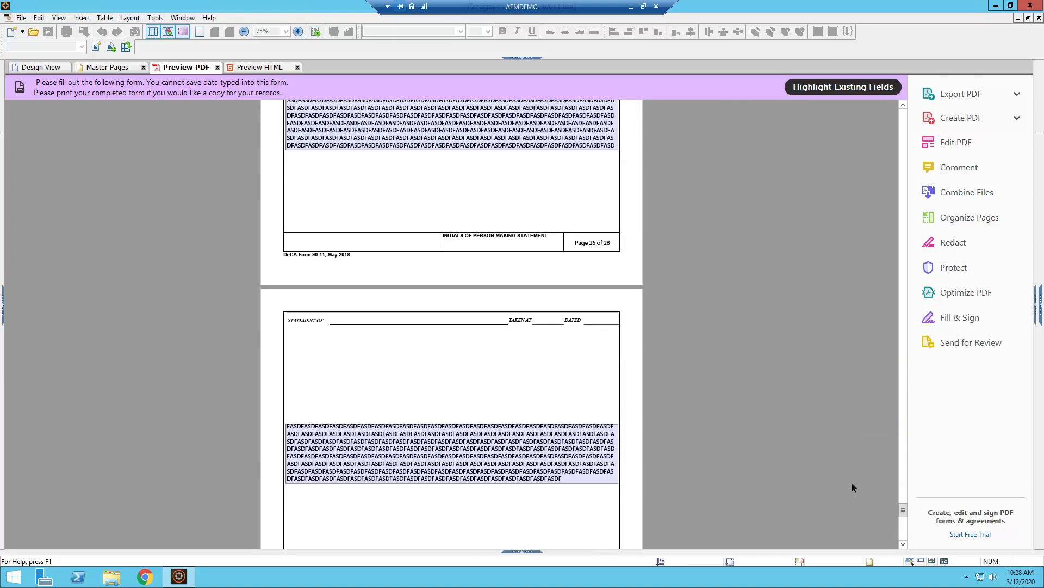
Examine the blank space around the overflow text on the middle pages and highlight part of the statement text on page 8
left_click_drag(903, 503, 877, 242)
scroll(673, 343, "up", 10)
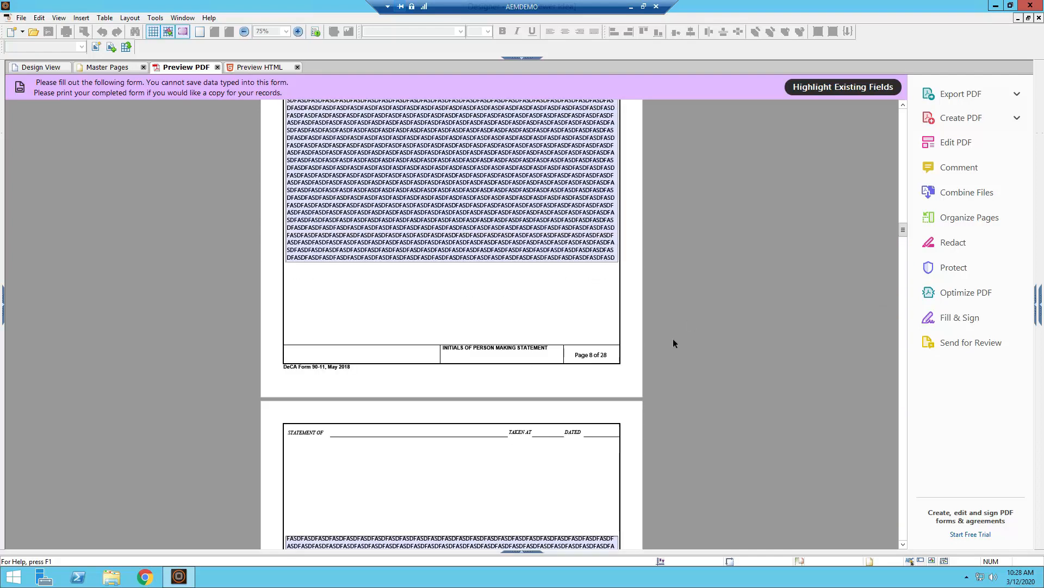
scroll(603, 332, "up", 5)
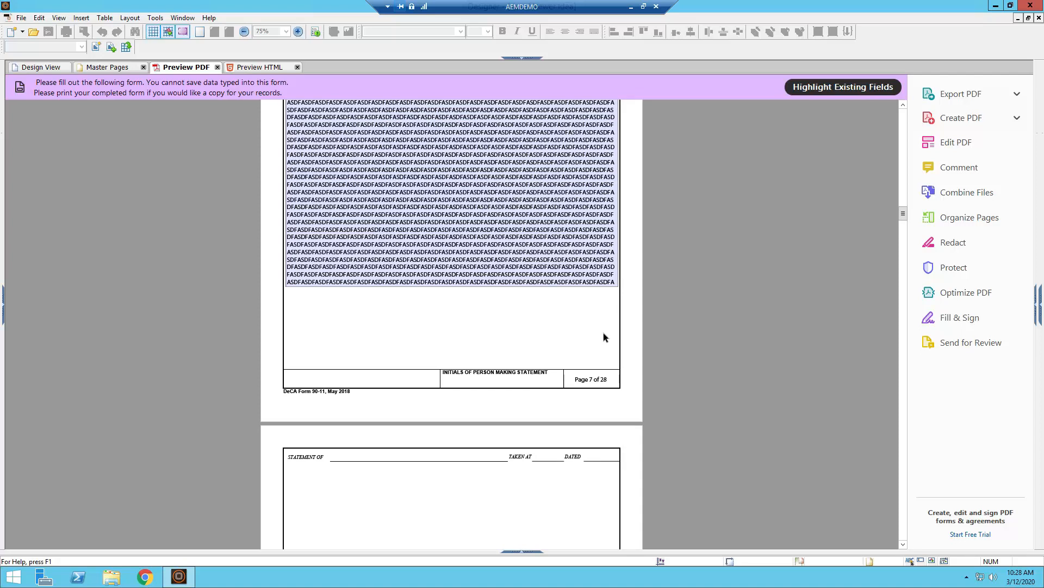
scroll(602, 332, "down", 10)
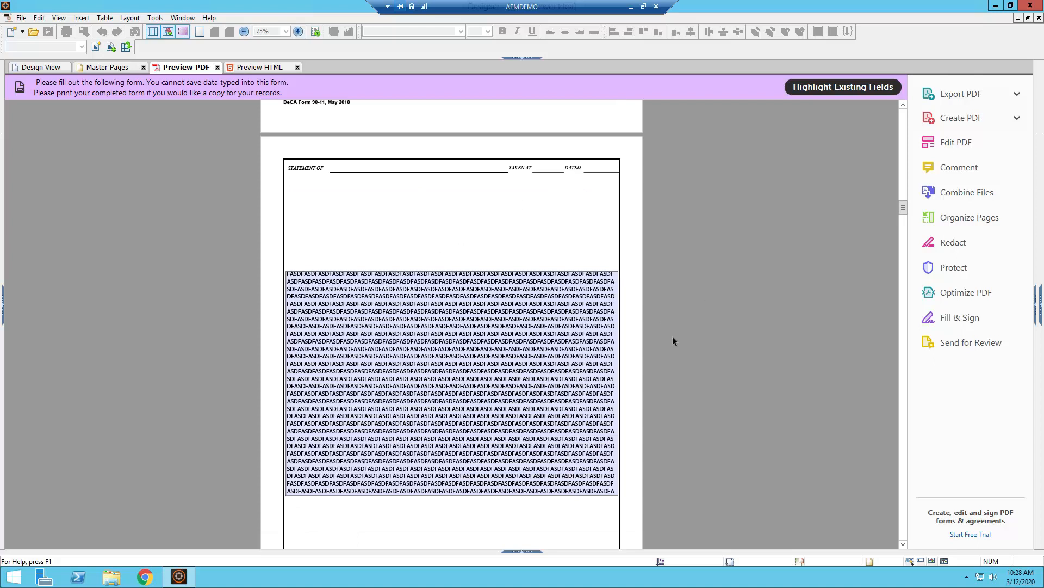
scroll(315, 301, "up", 5)
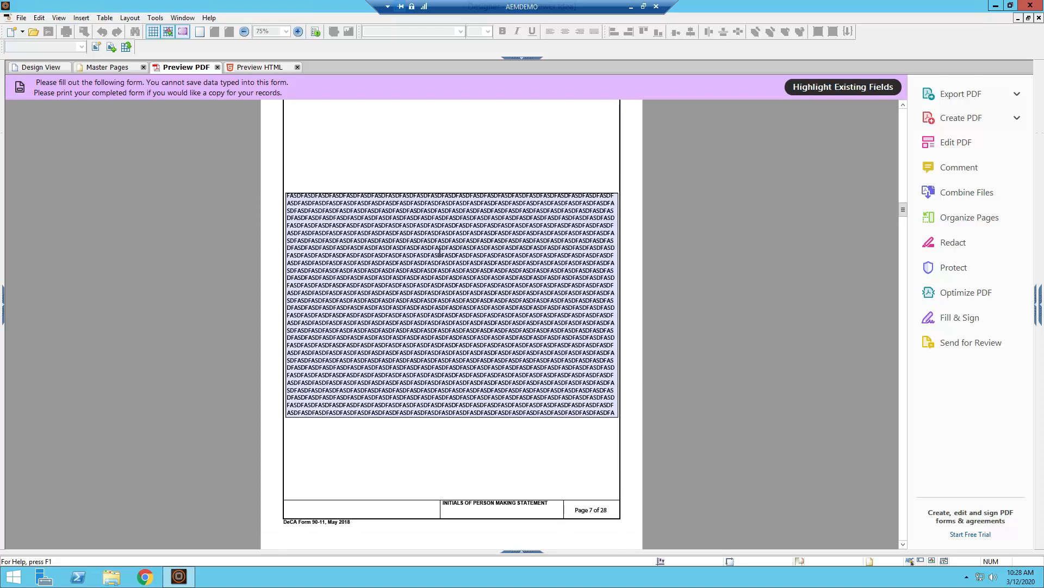
scroll(439, 250, "up", 5)
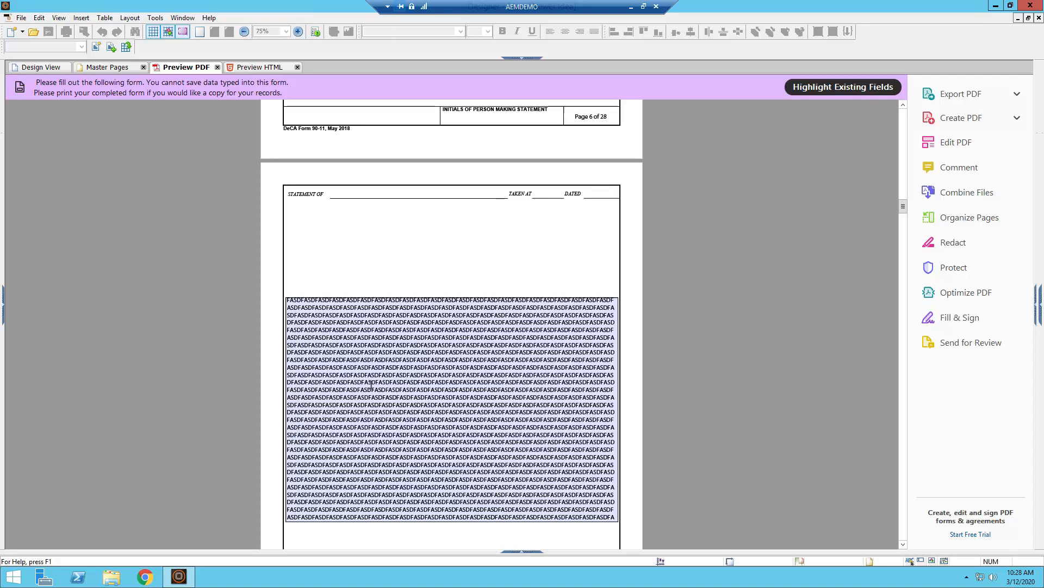
scroll(391, 251, "down", 5)
scroll(387, 287, "down", 6)
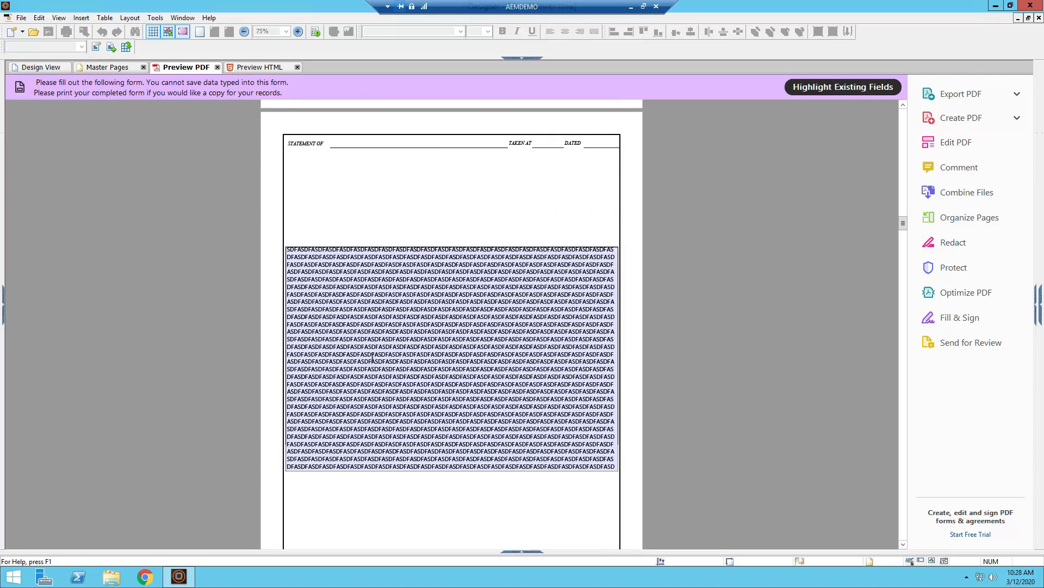
left_click_drag(311, 264, 594, 359)
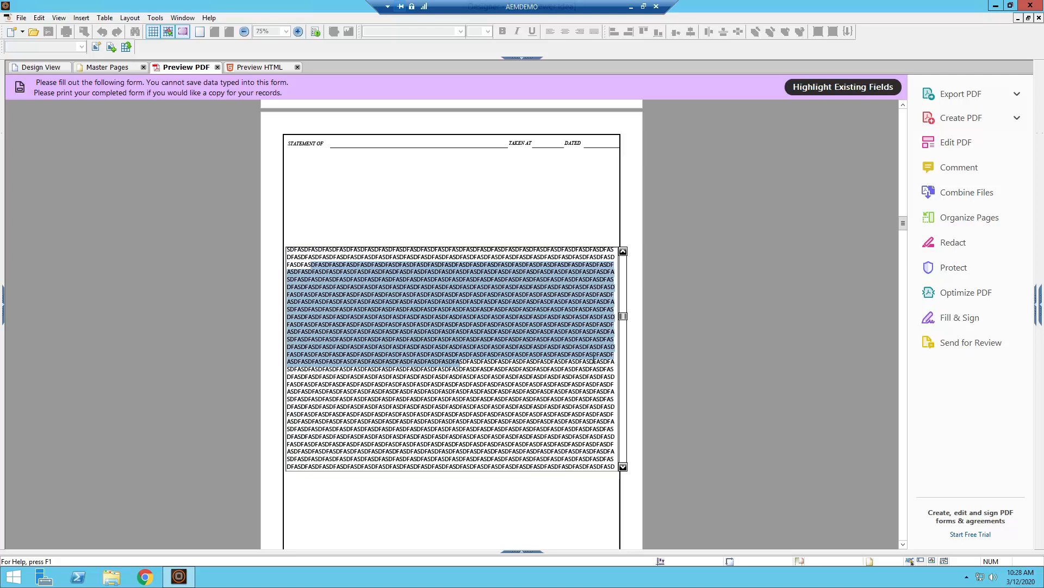